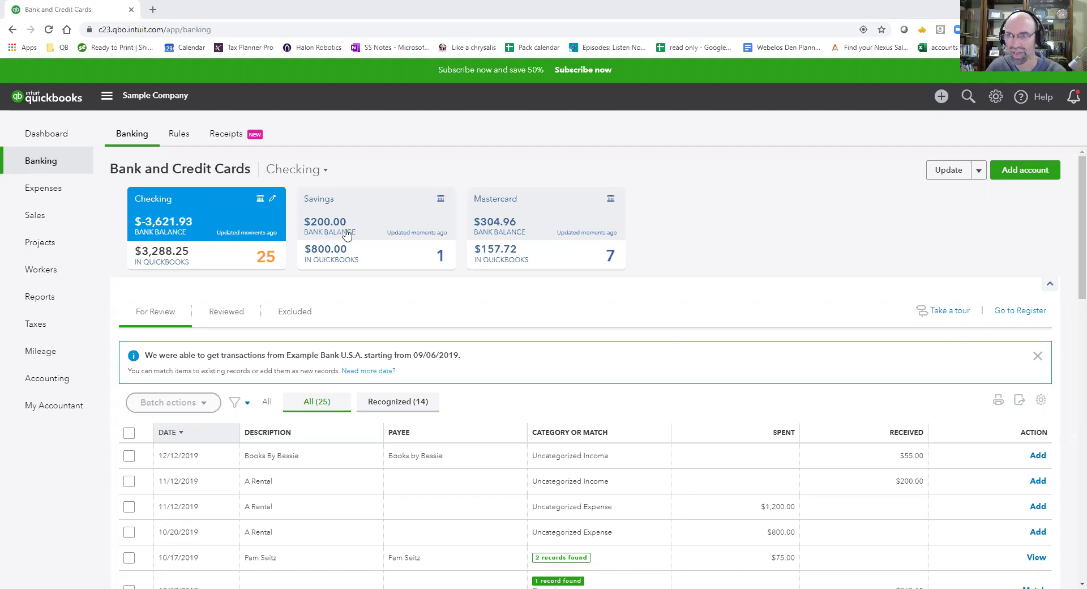
# - Back out of connecting a new account, then view Savings and the Mastercard feed's 7 pending transactions
pyautogui.click(1022, 171)
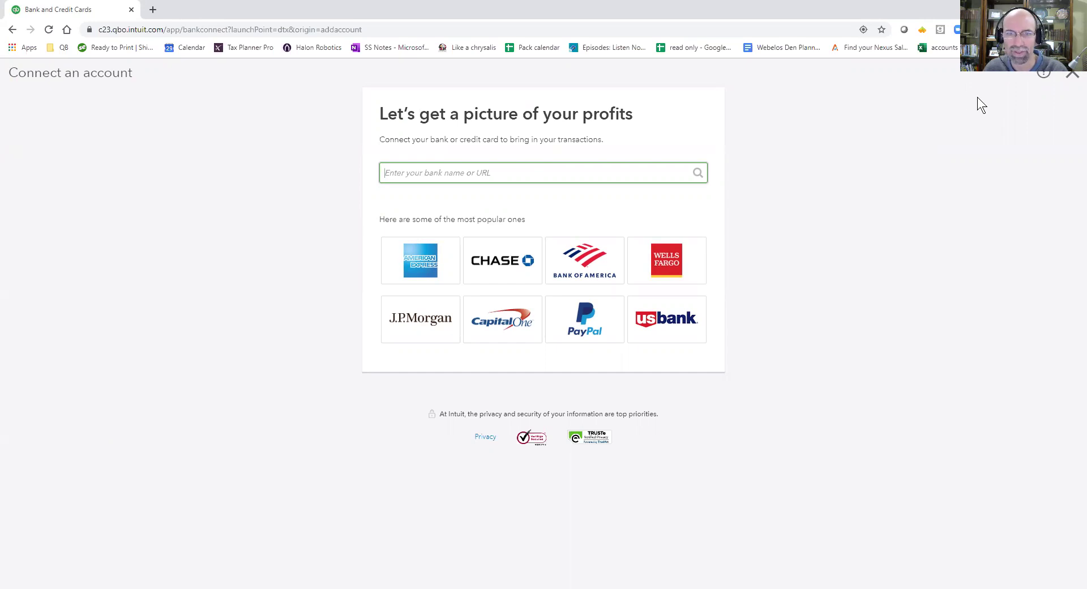
pyautogui.click(1072, 73)
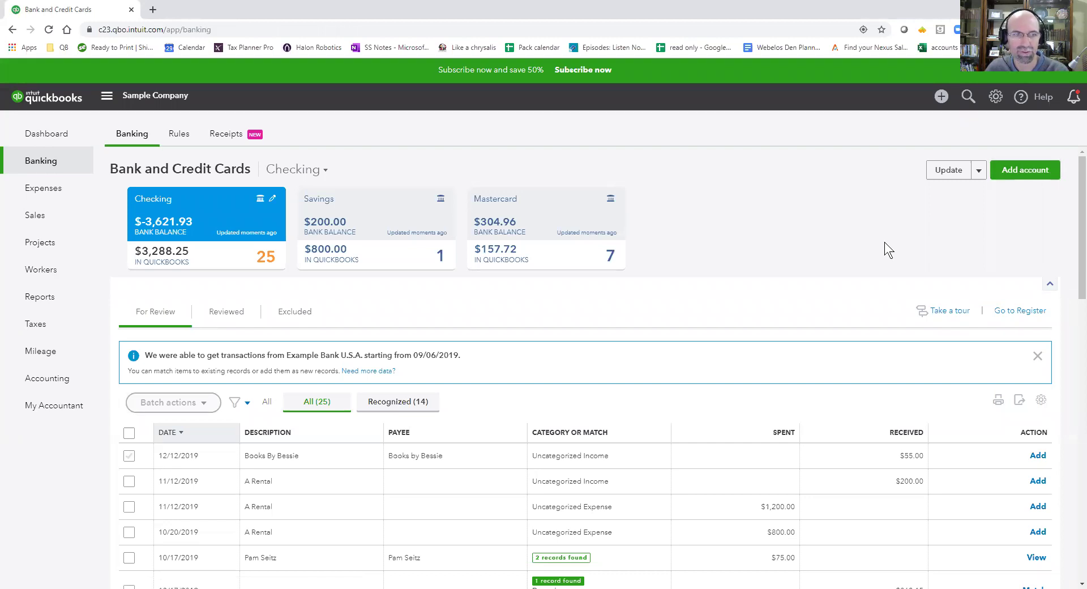
pyautogui.moveTo(33, 161)
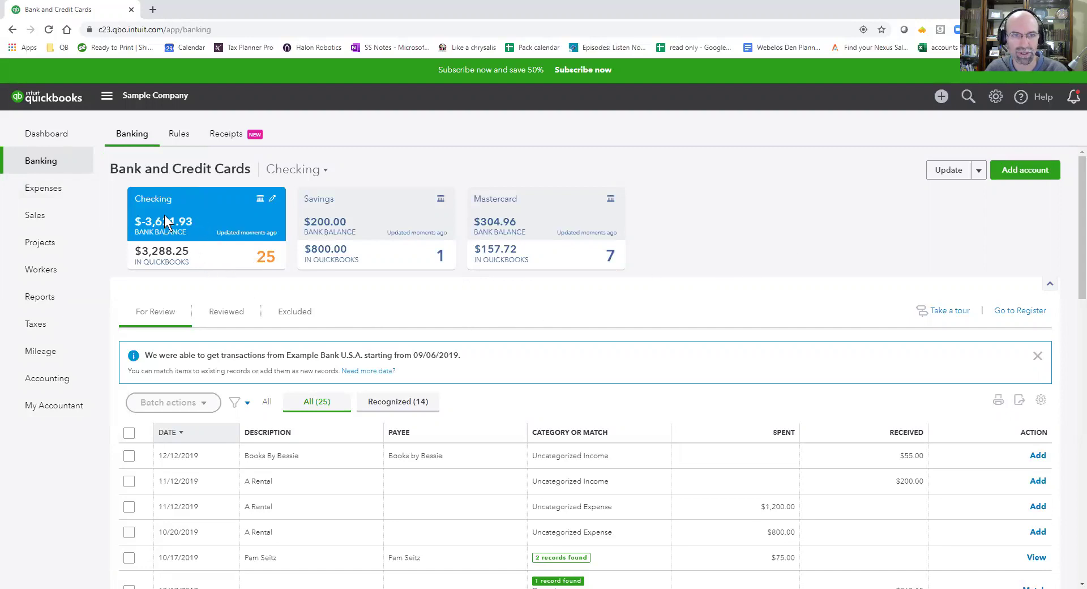
pyautogui.click(328, 229)
pyautogui.click(558, 231)
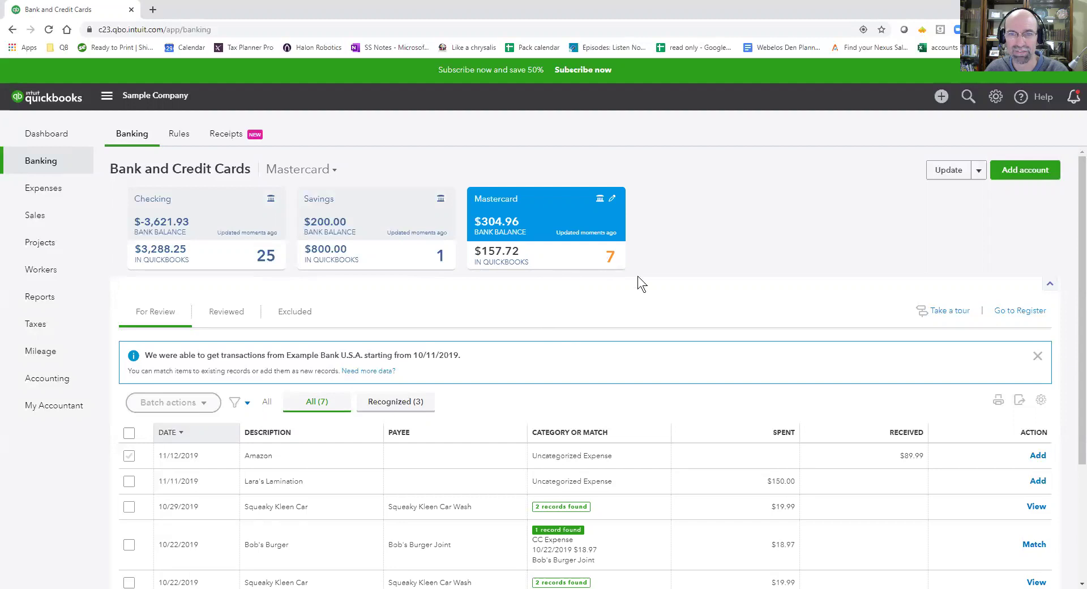
# - Move from the Mastercard feed via Savings back to Checking's 25 transactions for review
pyautogui.scroll(-3, 671, 340)
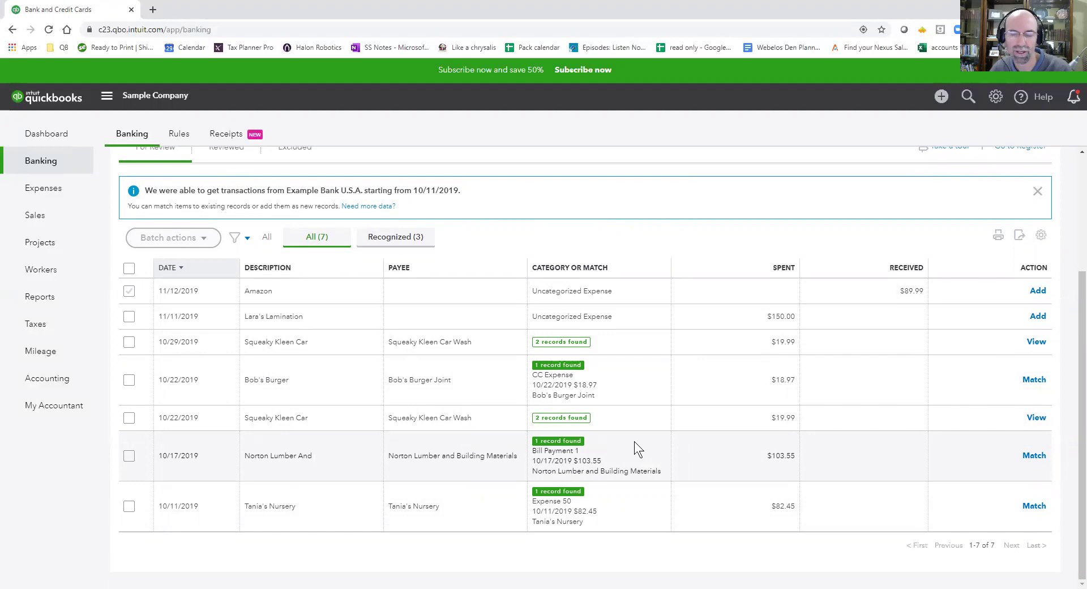
pyautogui.scroll(3, 634, 441)
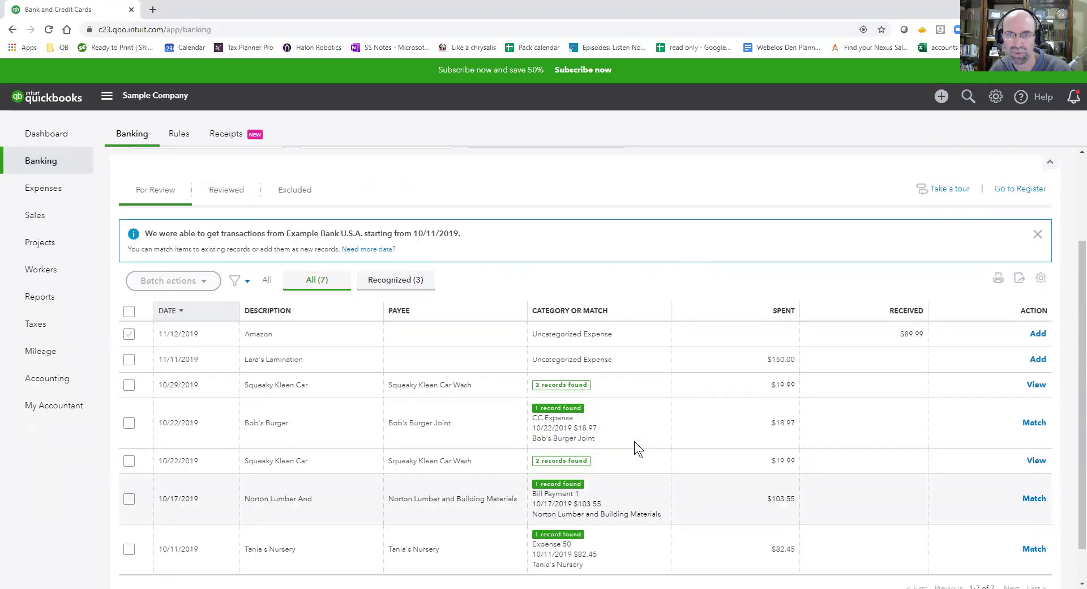
pyautogui.click(344, 211)
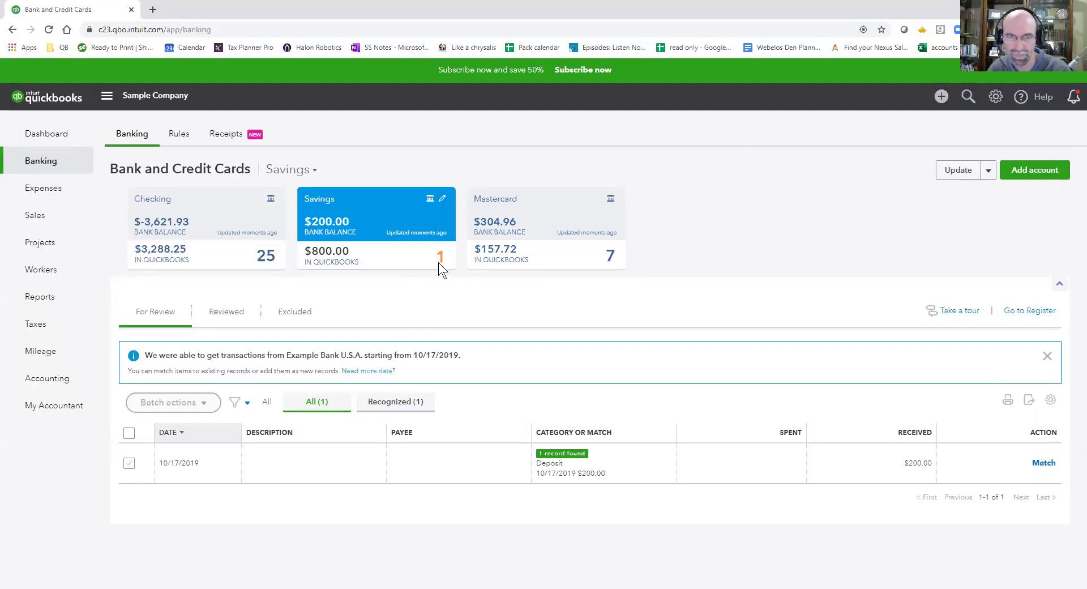
pyautogui.click(210, 243)
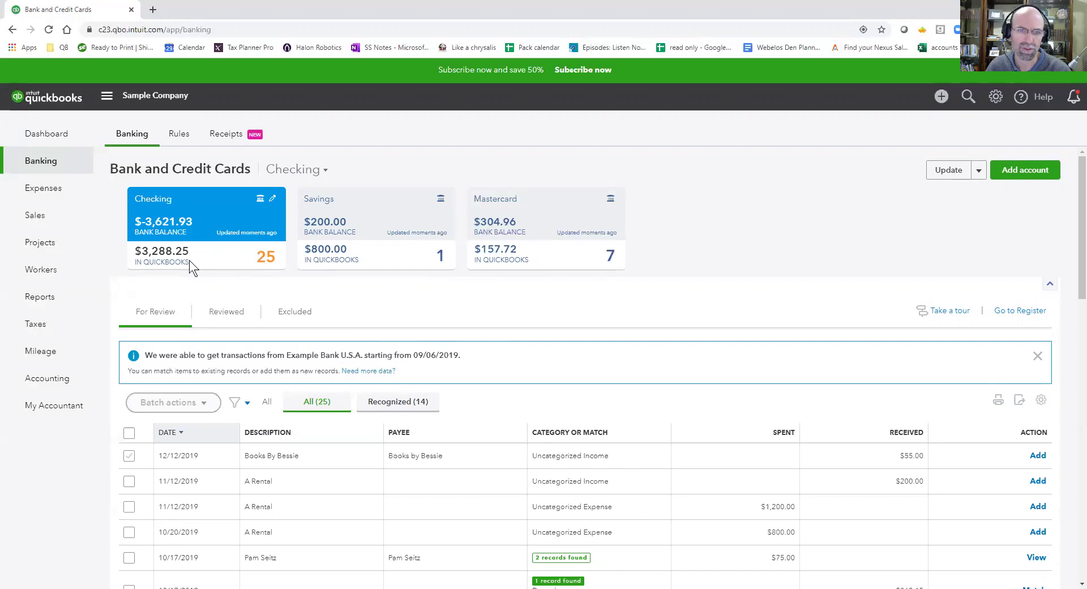
# - Check the empty Reviewed and Excluded lists, then return to Checking's For Review list
pyautogui.click(236, 319)
pyautogui.click(293, 317)
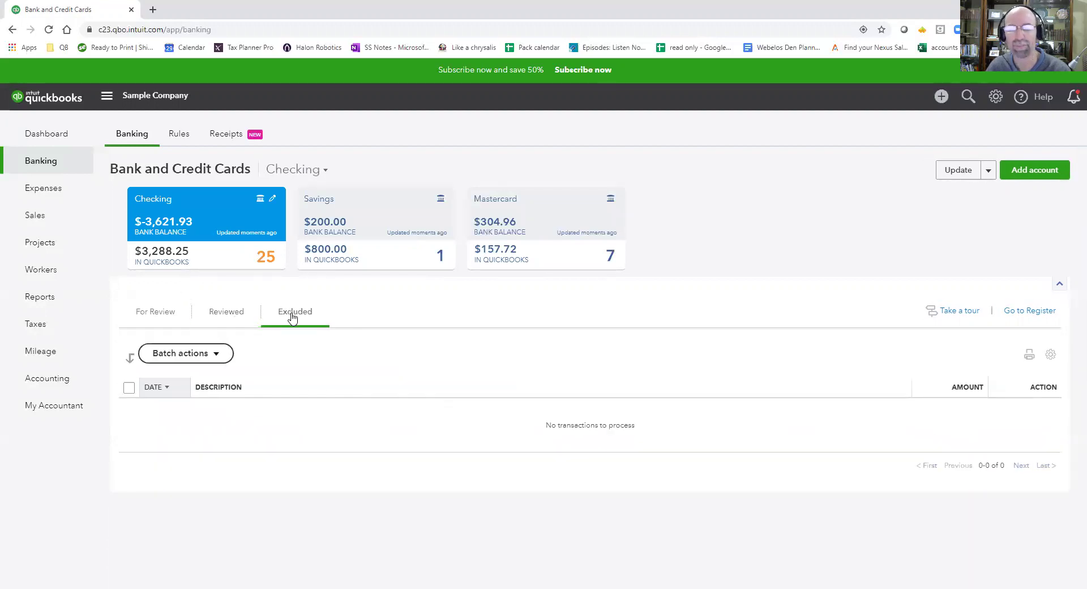
pyautogui.click(224, 313)
pyautogui.click(161, 314)
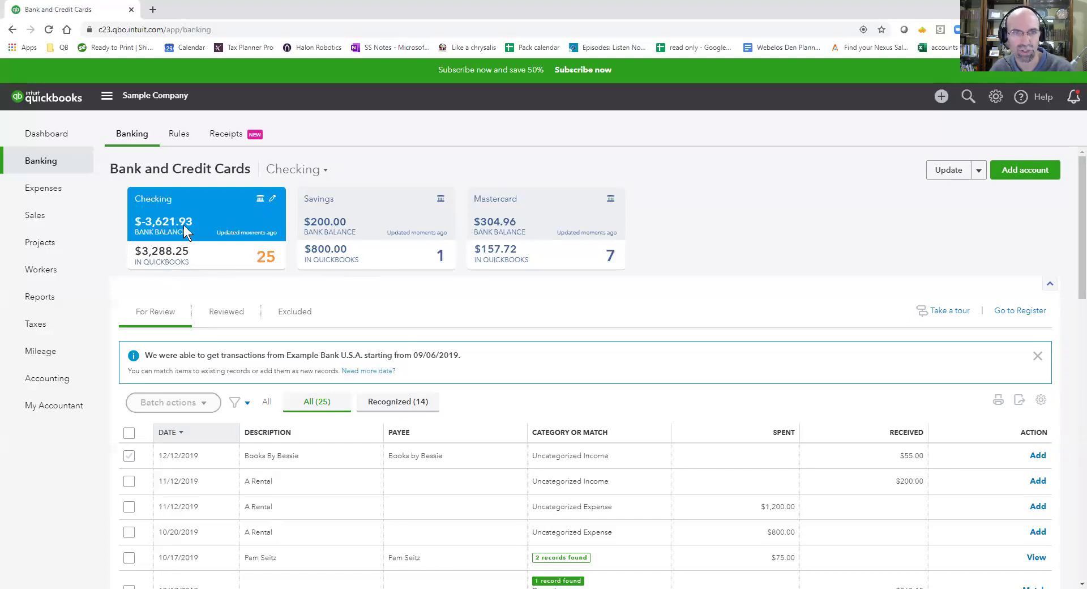
# - Open the Checking register, dismiss its tour, and scroll its 47 transactions ending at $3,288.25
pyautogui.click(1006, 315)
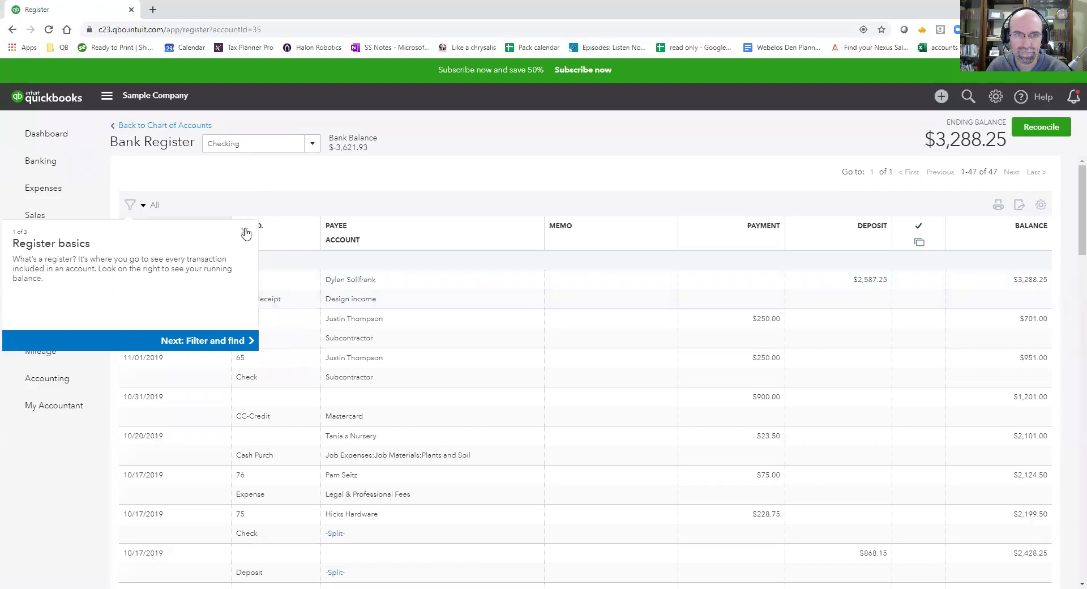
pyautogui.click(245, 229)
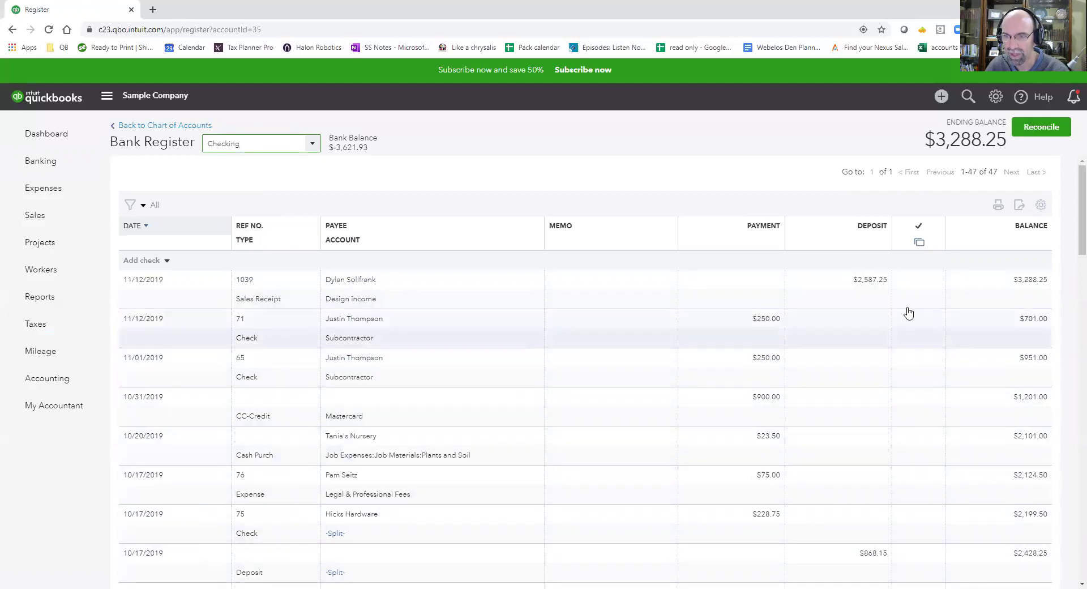
pyautogui.scroll(-2, 909, 485)
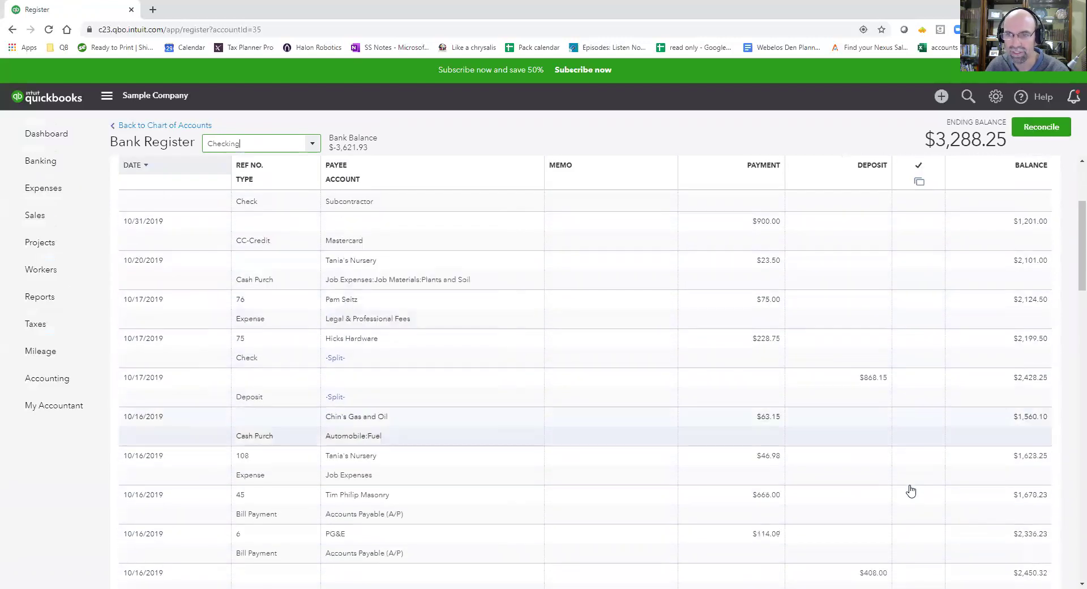
pyautogui.scroll(-6, 908, 485)
pyautogui.scroll(-12, 911, 493)
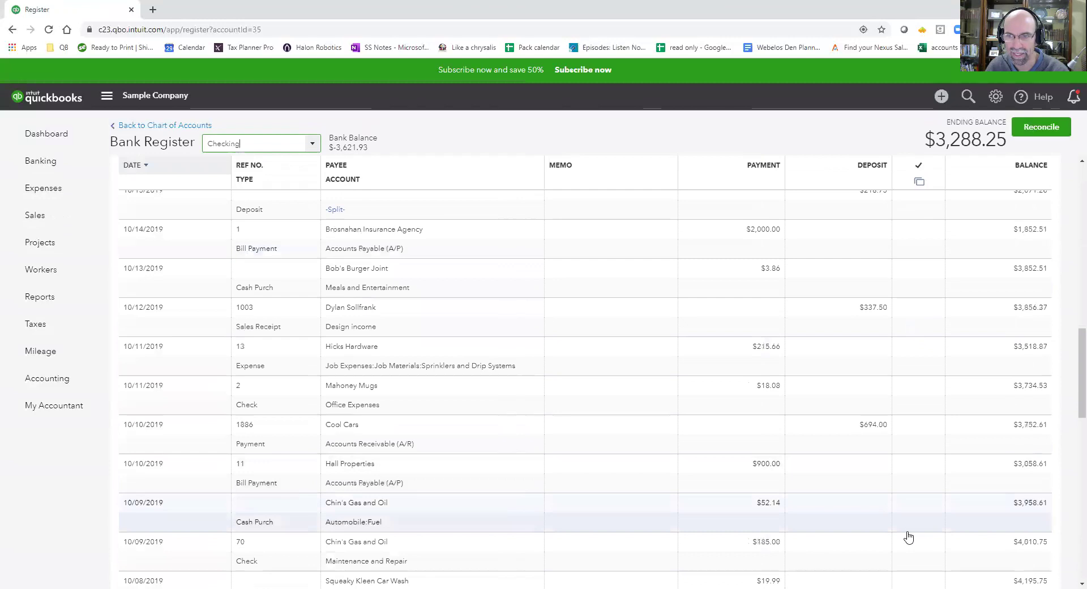
pyautogui.scroll(-5, 917, 525)
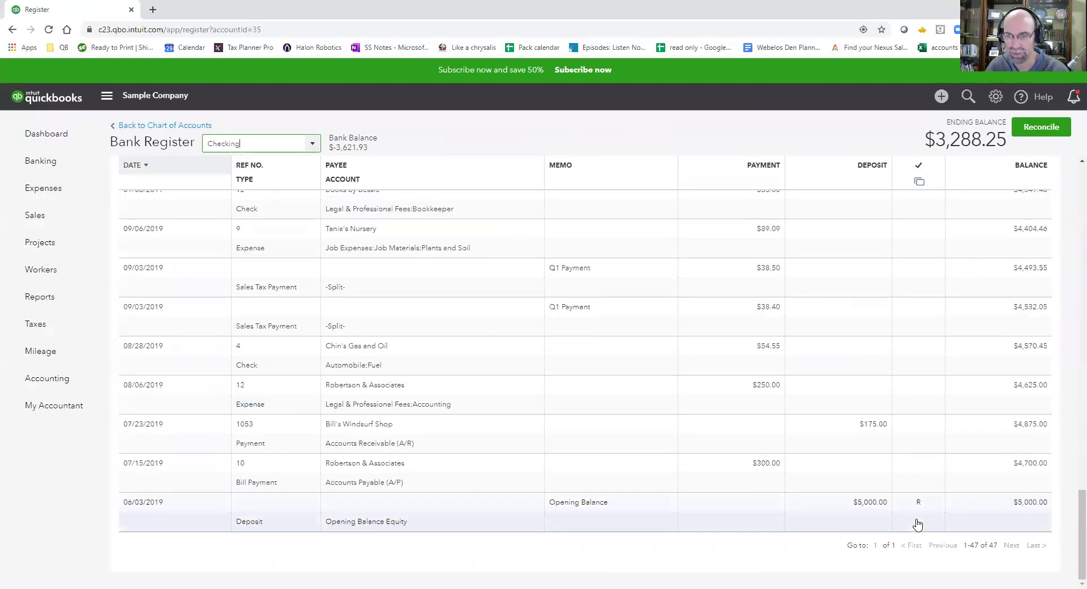
pyautogui.scroll(20, 918, 519)
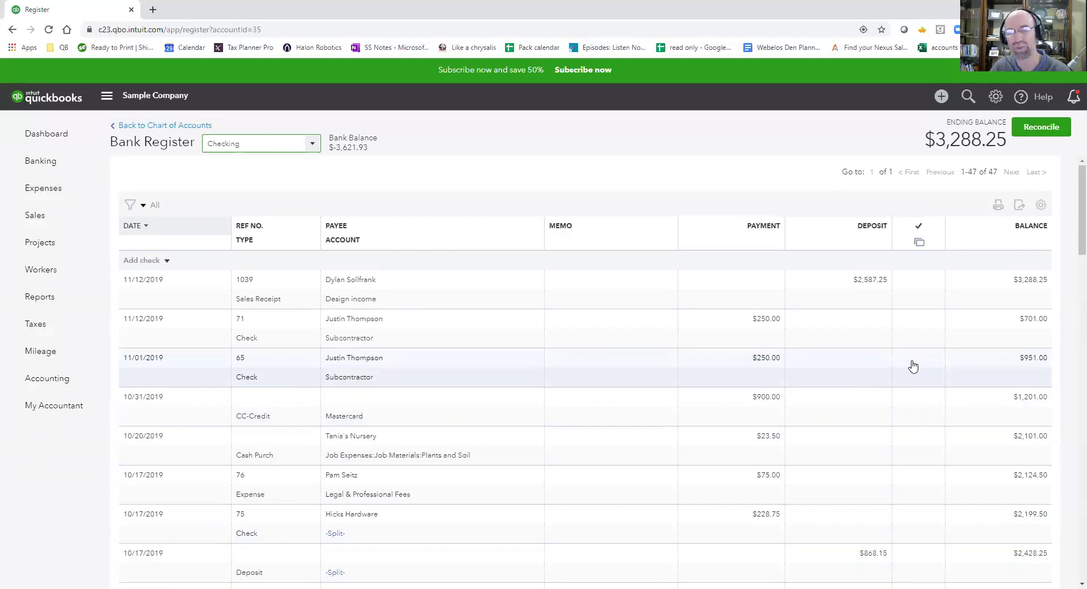
# - Return to Banking and expand the 10/17/2019 $868.15 deposit to reveal its matching record
pyautogui.click(60, 166)
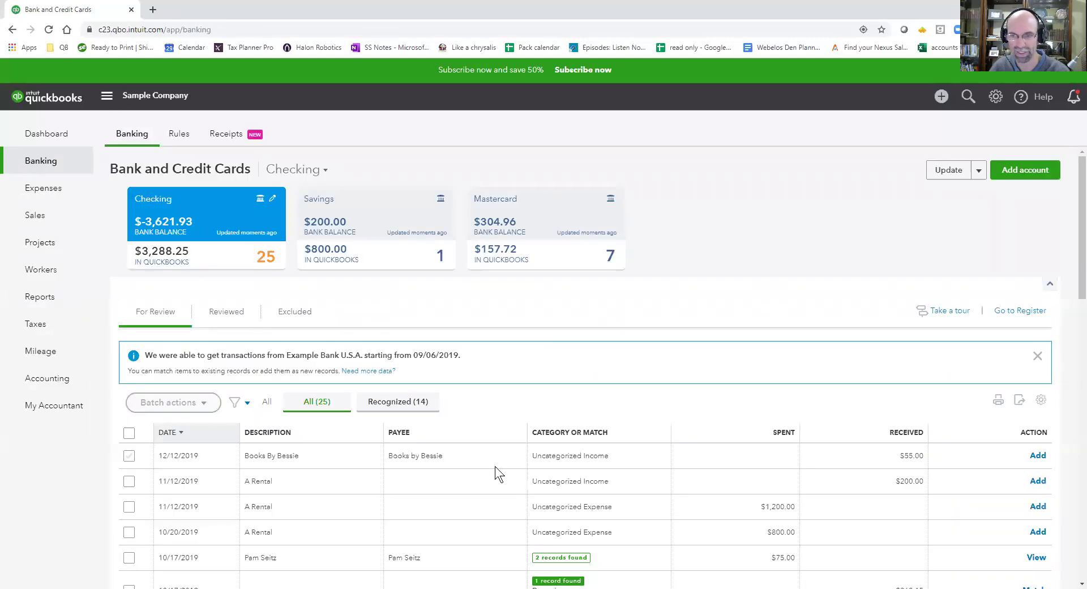
pyautogui.scroll(-3, 492, 474)
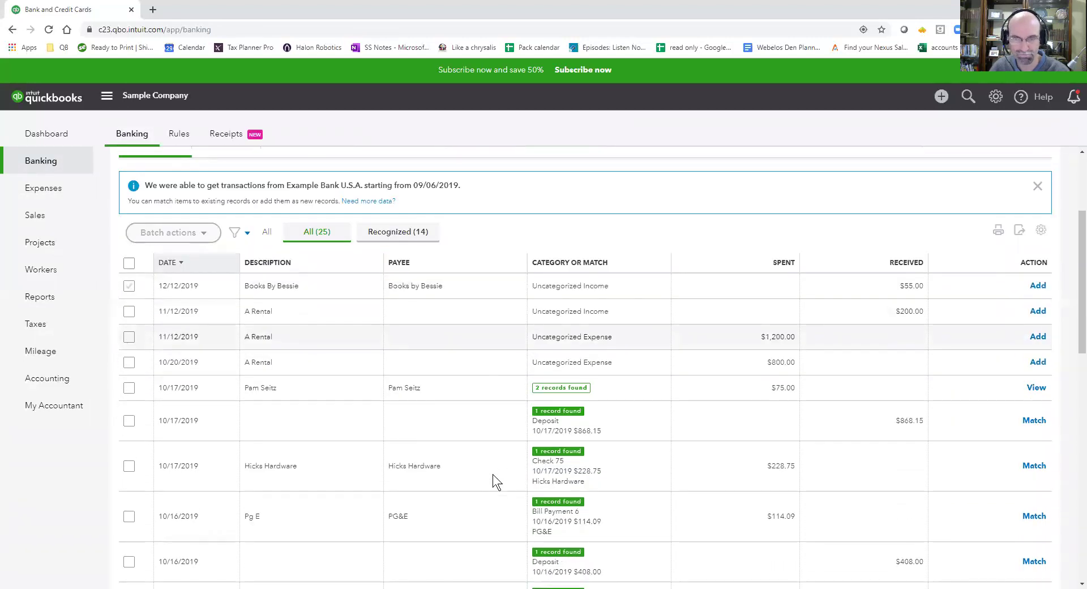
pyautogui.scroll(-1, 492, 474)
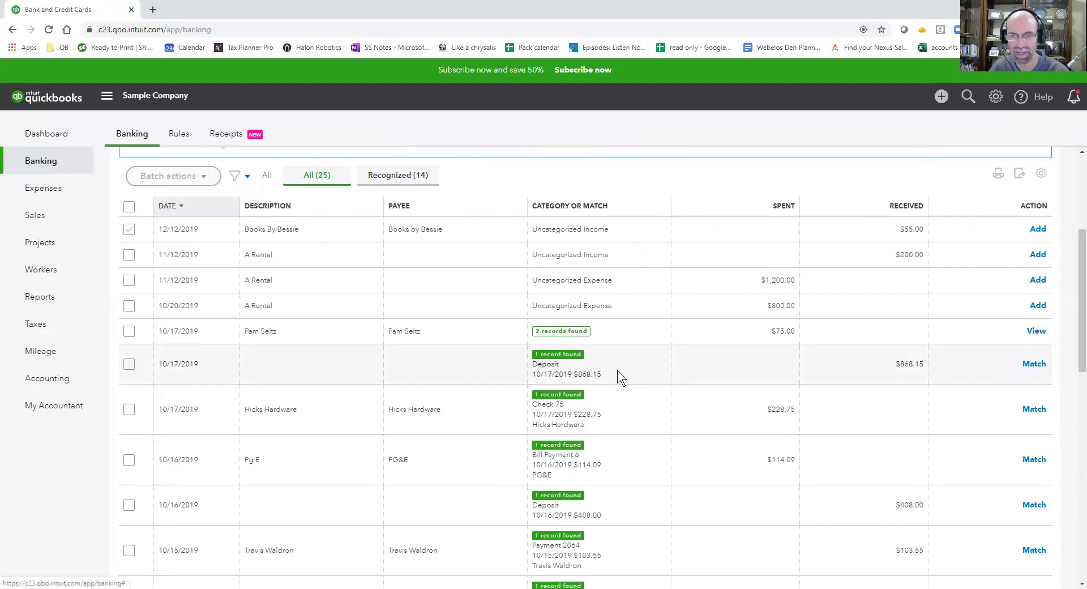
pyautogui.click(314, 365)
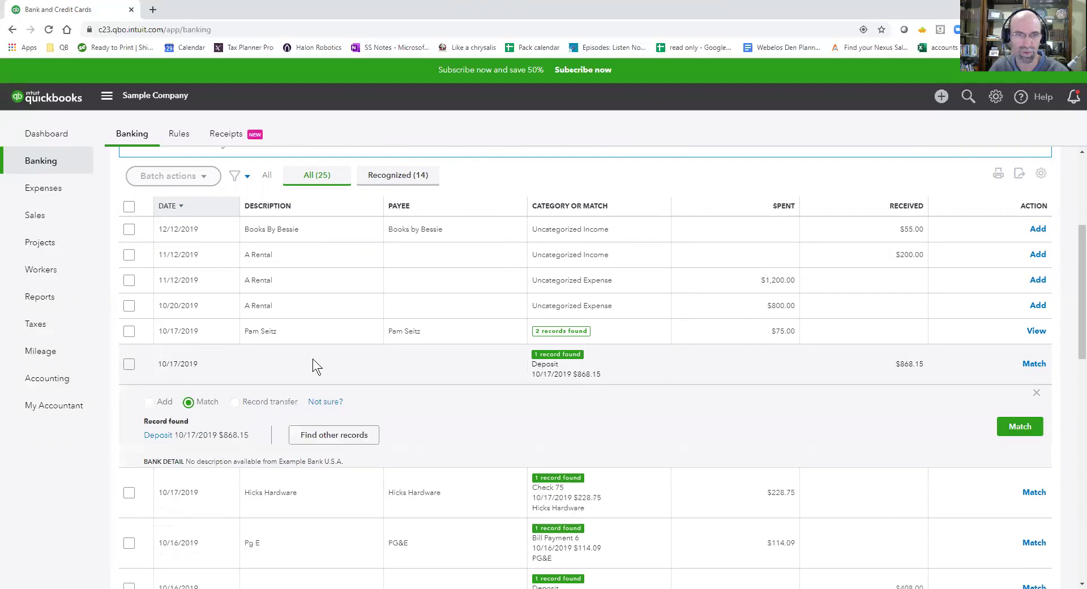
# - Inspect the matching $868.15 Bank Deposit record and close it without changes
pyautogui.click(160, 437)
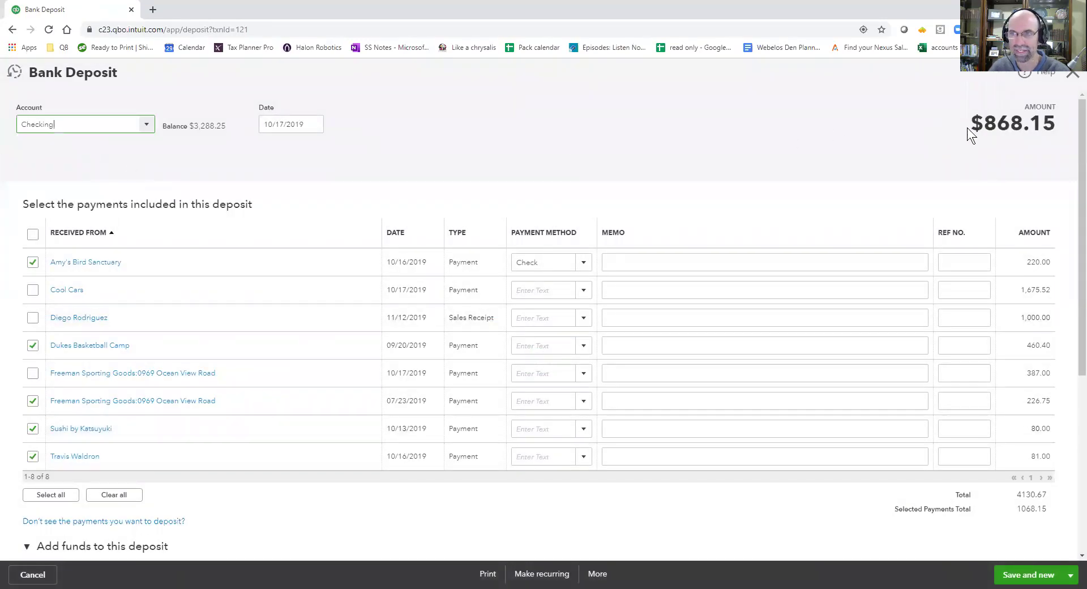
pyautogui.moveTo(1053, 125); pyautogui.dragTo(985, 127)
pyautogui.click(903, 128)
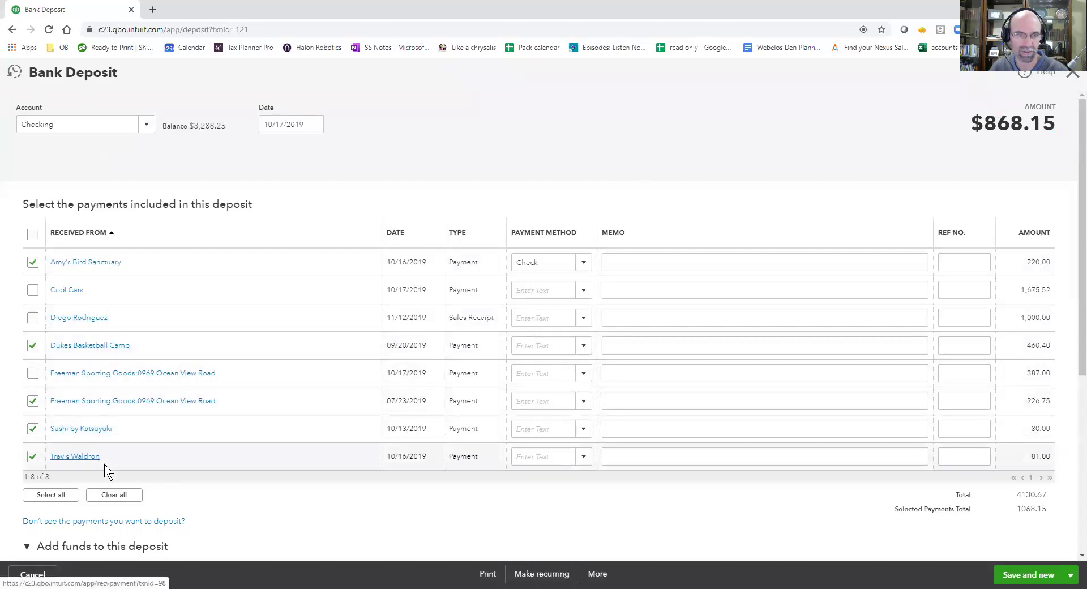
pyautogui.scroll(-5, 241, 454)
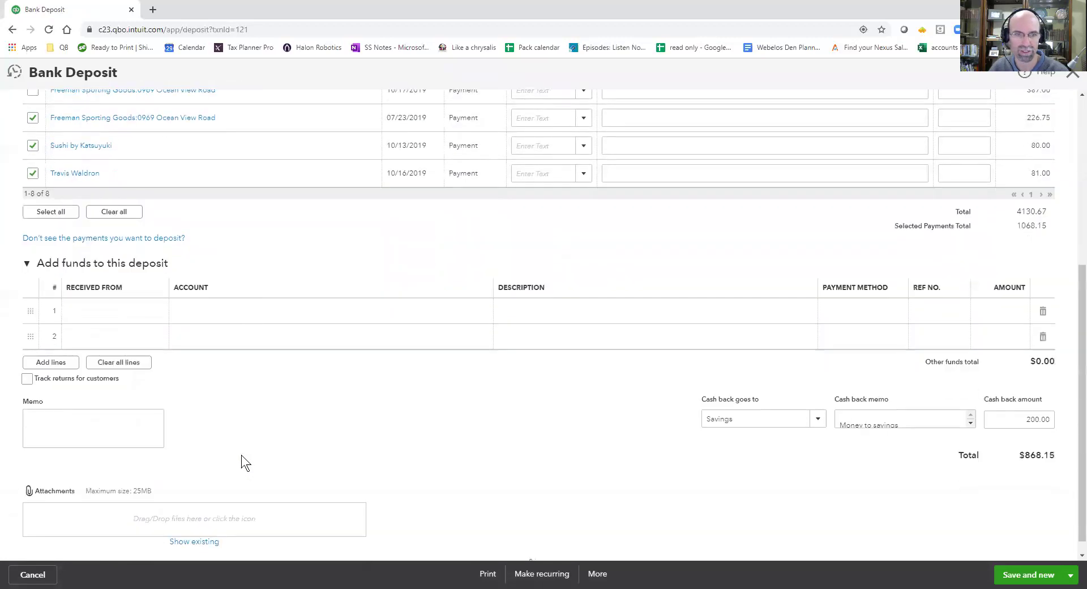
pyautogui.scroll(3, 241, 454)
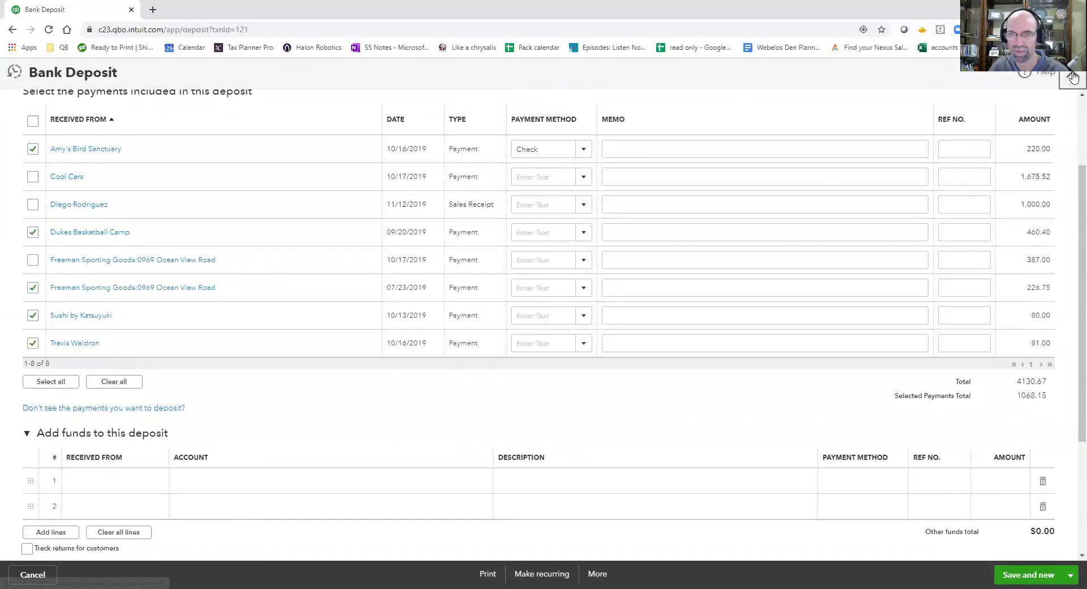
pyautogui.click(1071, 73)
# - Match the 10/17/2019 $868.15 deposit, leaving 24 Checking transactions for review
pyautogui.scroll(-3, 693, 456)
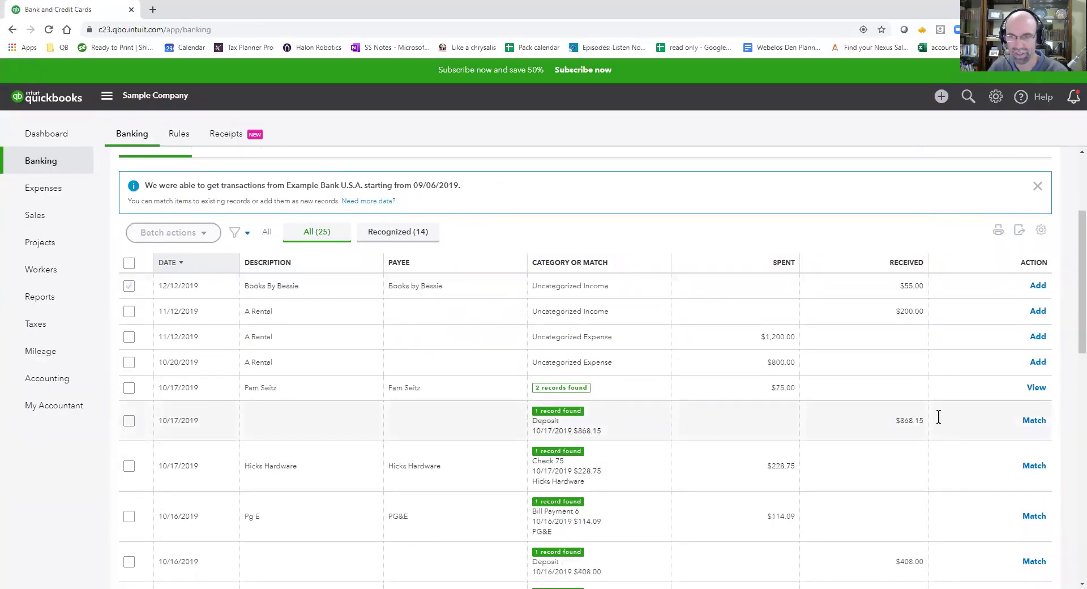
pyautogui.click(1032, 420)
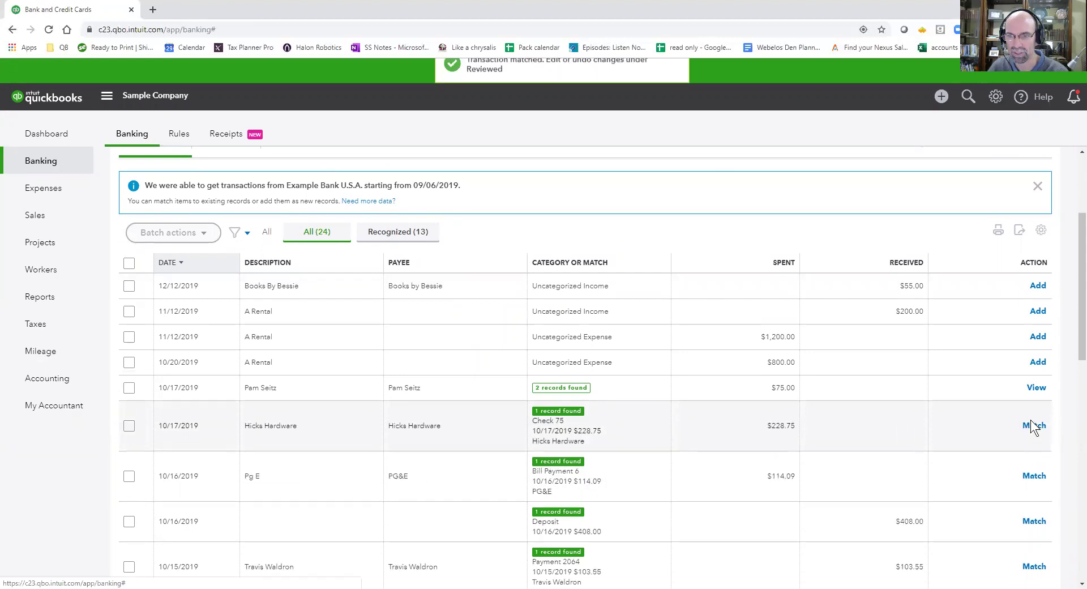
pyautogui.scroll(3, 841, 415)
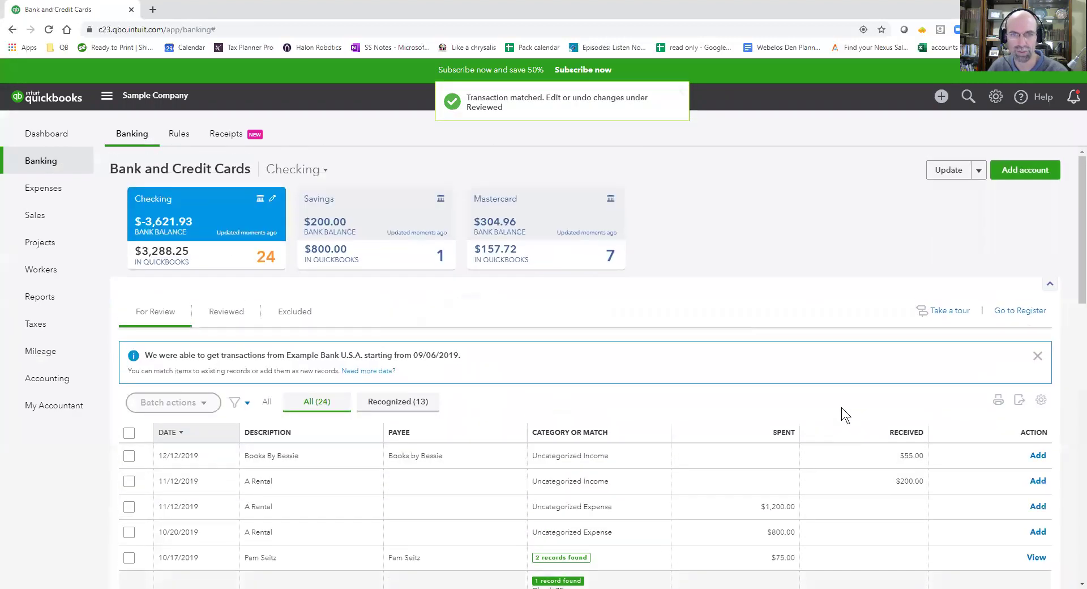
# - Open the Checking register and locate the cleared 10/17/2019 $868.15 deposit, balance $2,428.25
pyautogui.click(1020, 311)
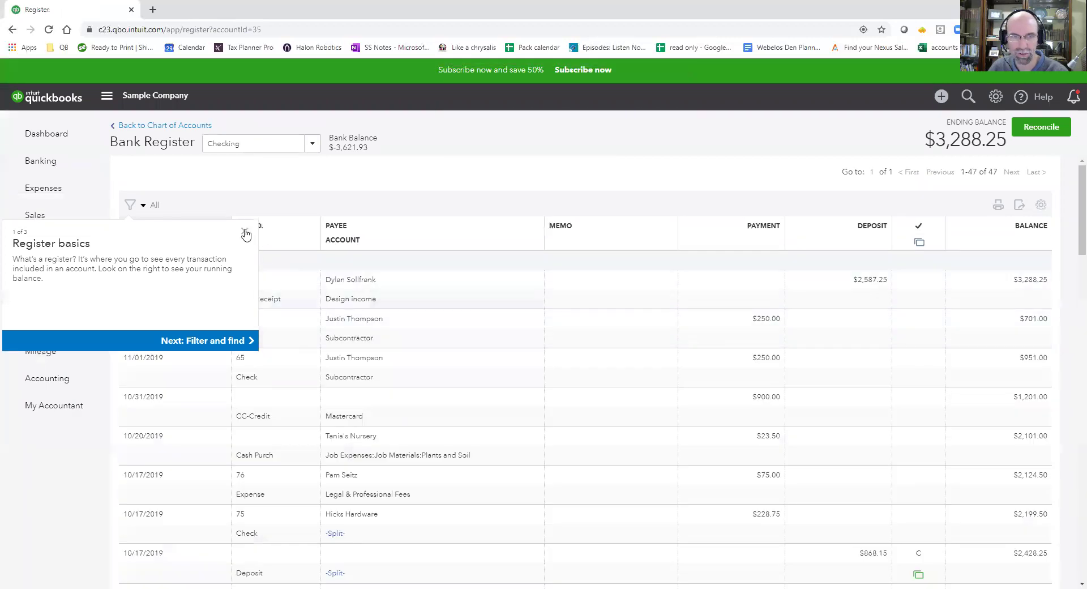
pyautogui.click(244, 232)
pyautogui.scroll(-2, 861, 429)
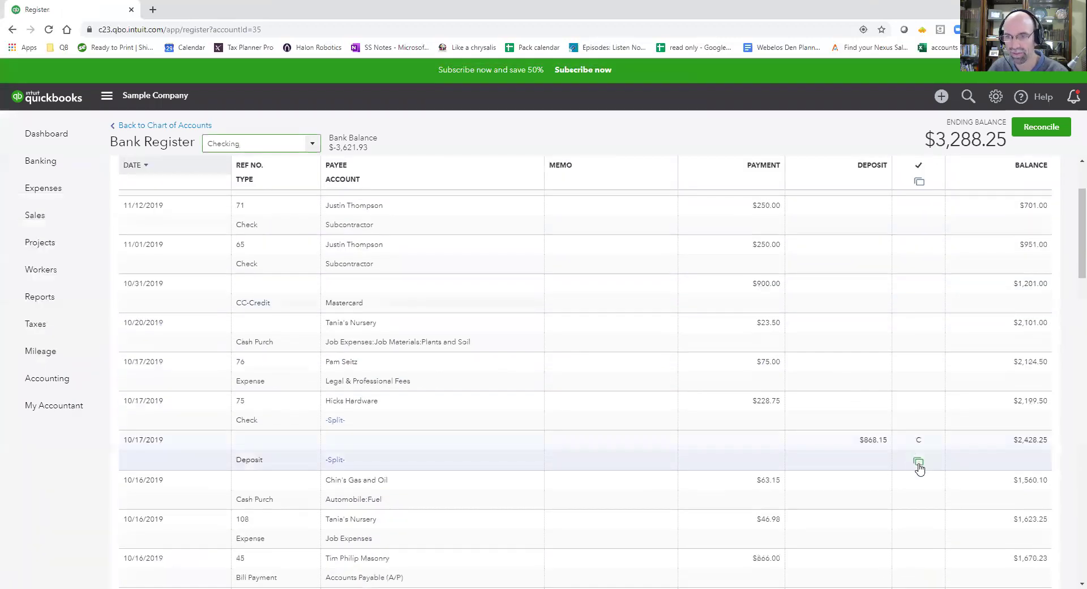
pyautogui.moveTo(922, 469)
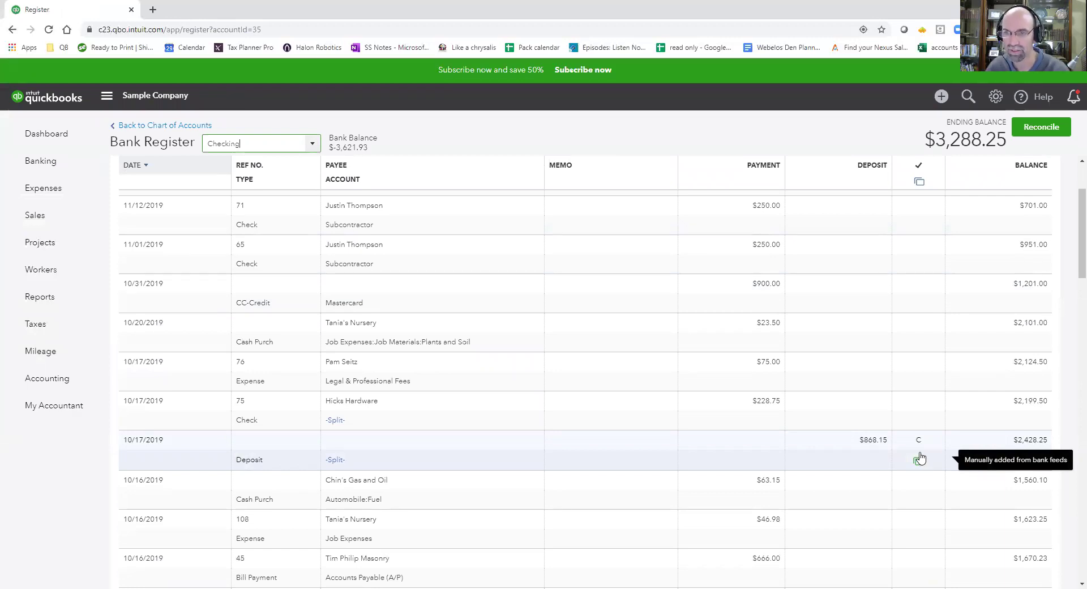
pyautogui.moveTo(923, 447)
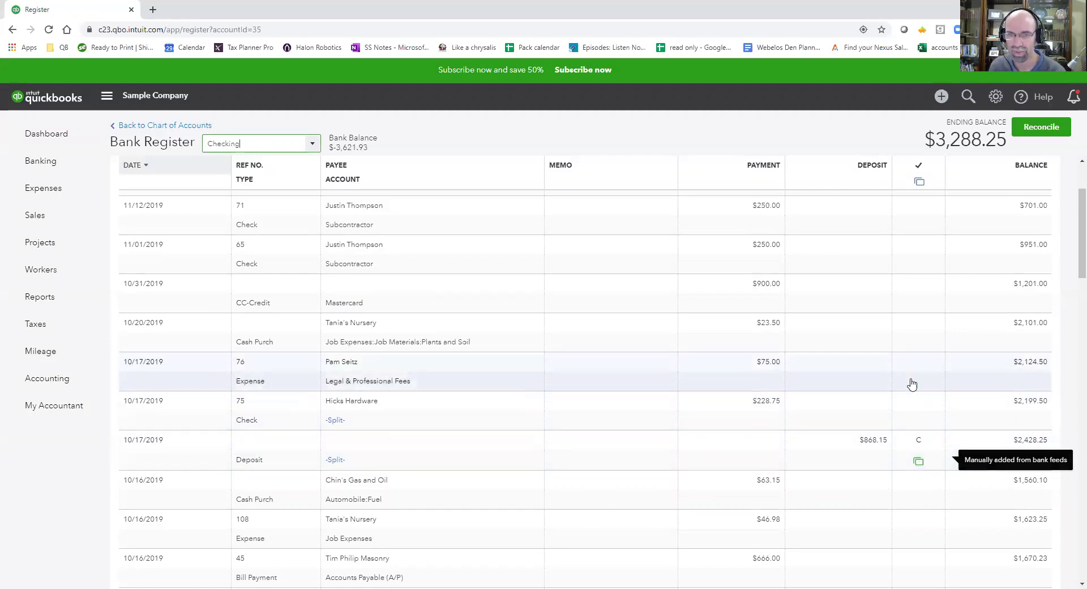
# - Switch to the Mastercard feed and expand the $150 Lara's Lamination charge
pyautogui.click(51, 163)
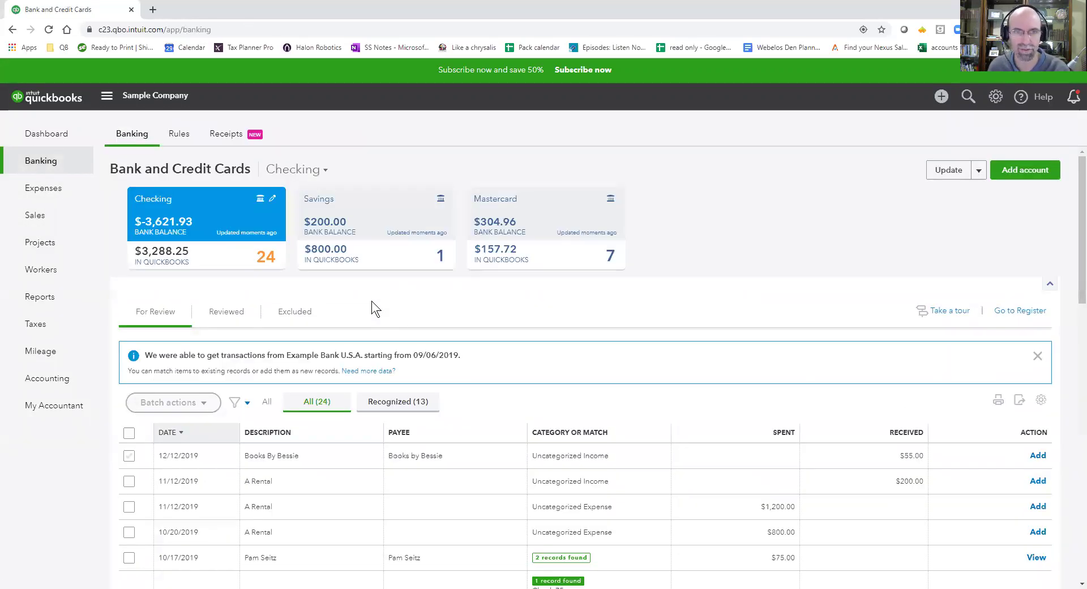
pyautogui.click(513, 248)
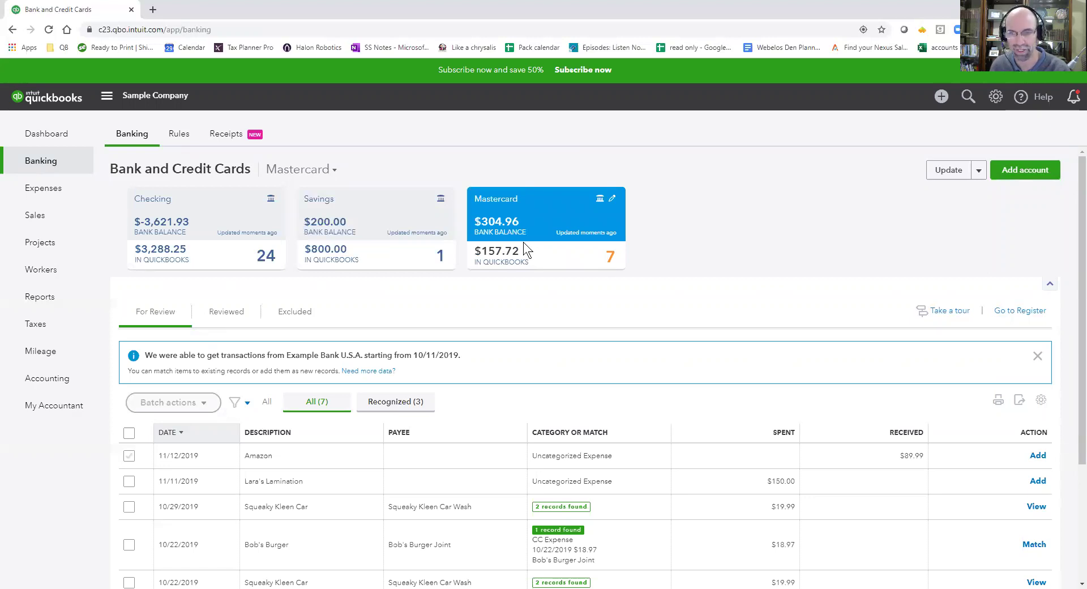
pyautogui.scroll(-1, 627, 281)
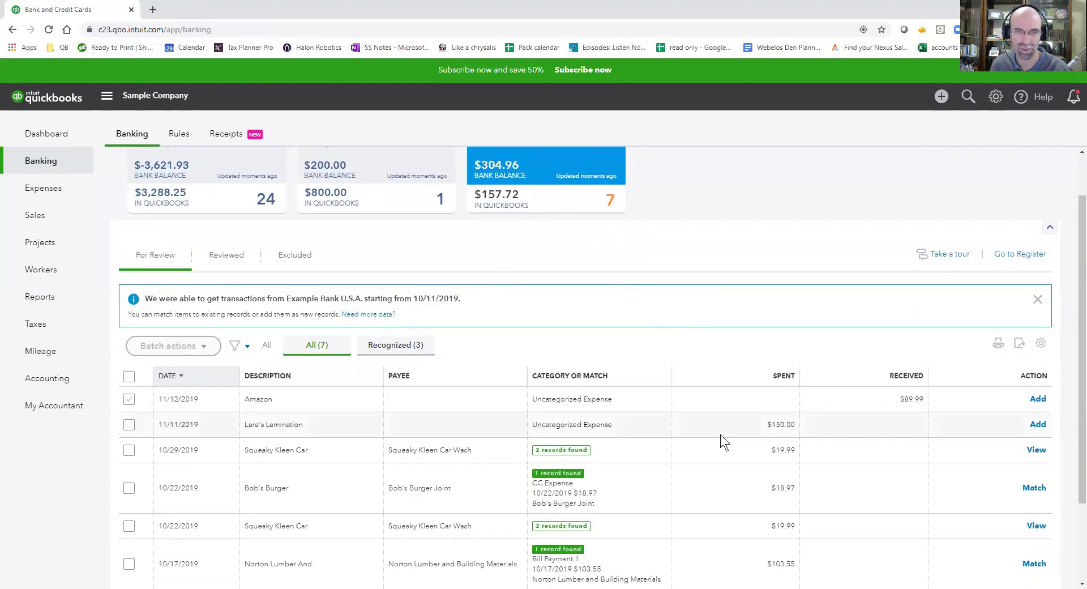
pyautogui.click(560, 424)
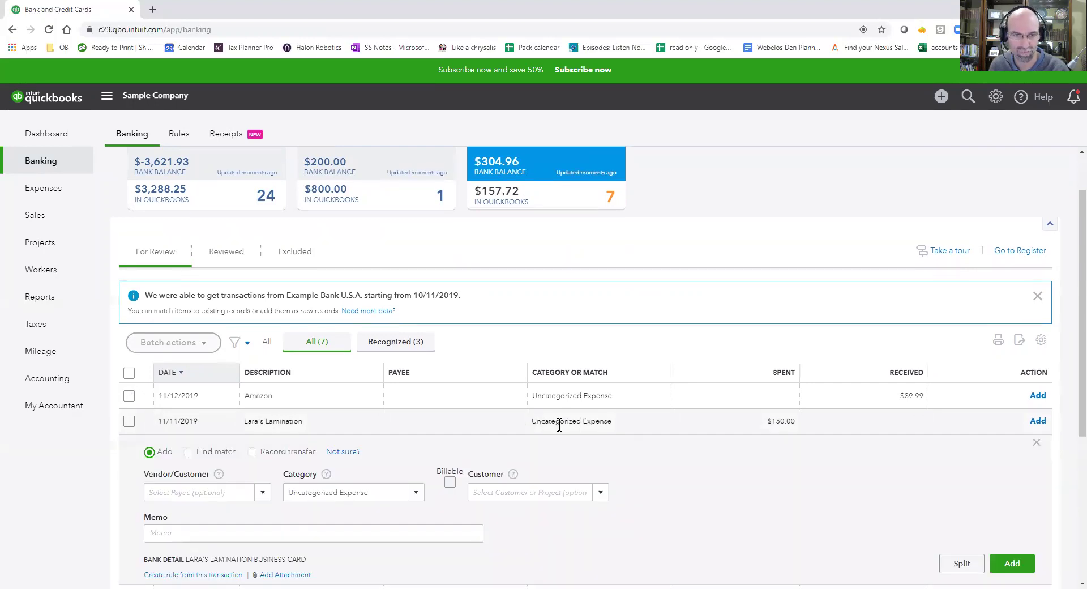
pyautogui.scroll(-2, 560, 426)
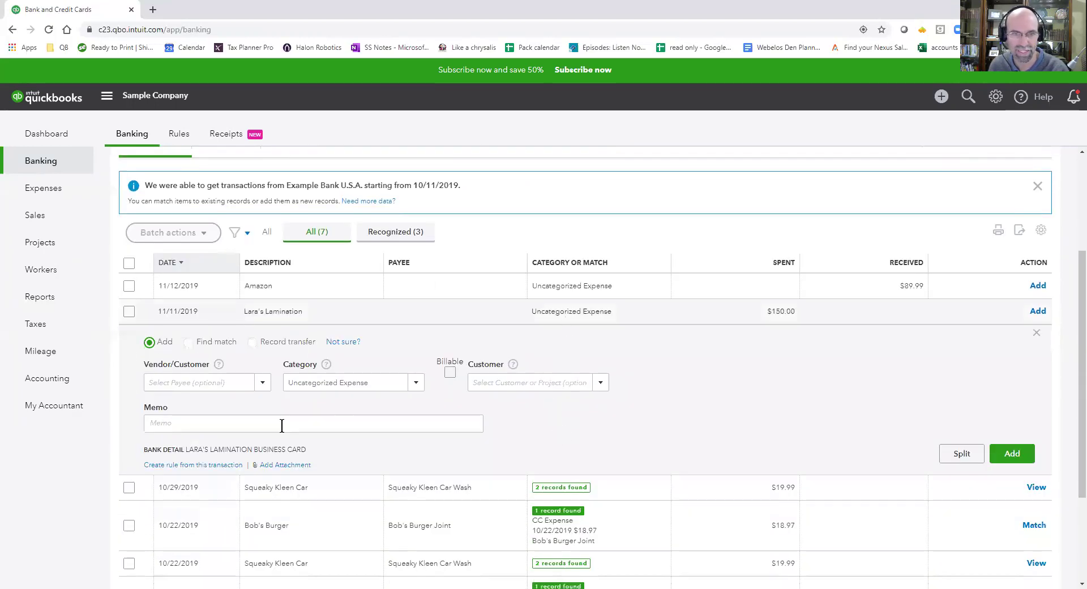
# - Copy the payee from the bank detail and save LARA'S LAMINATION as a new vendor
pyautogui.doubleClick(195, 450)
pyautogui.moveTo(227, 450); pyautogui.dragTo(252, 450)
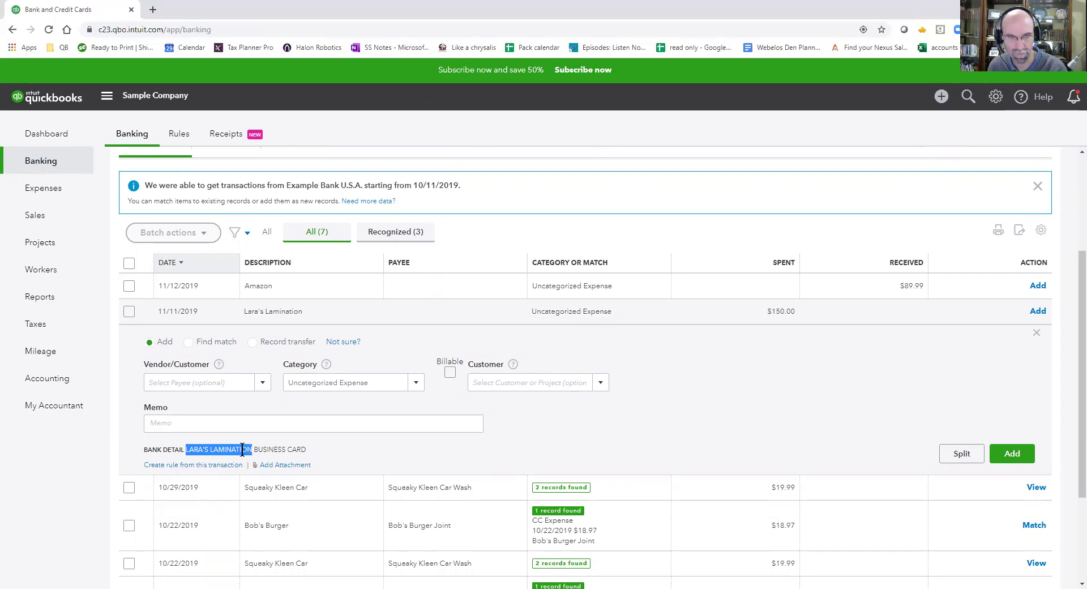
pyautogui.rightClick(241, 450)
pyautogui.click(256, 459)
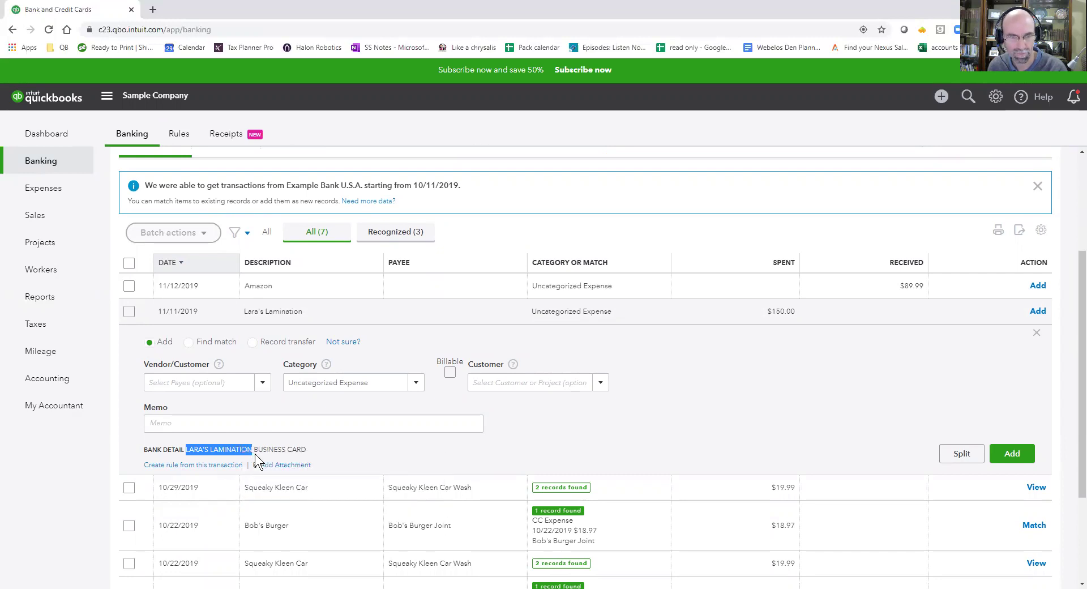
pyautogui.rightClick(217, 381)
pyautogui.click(256, 474)
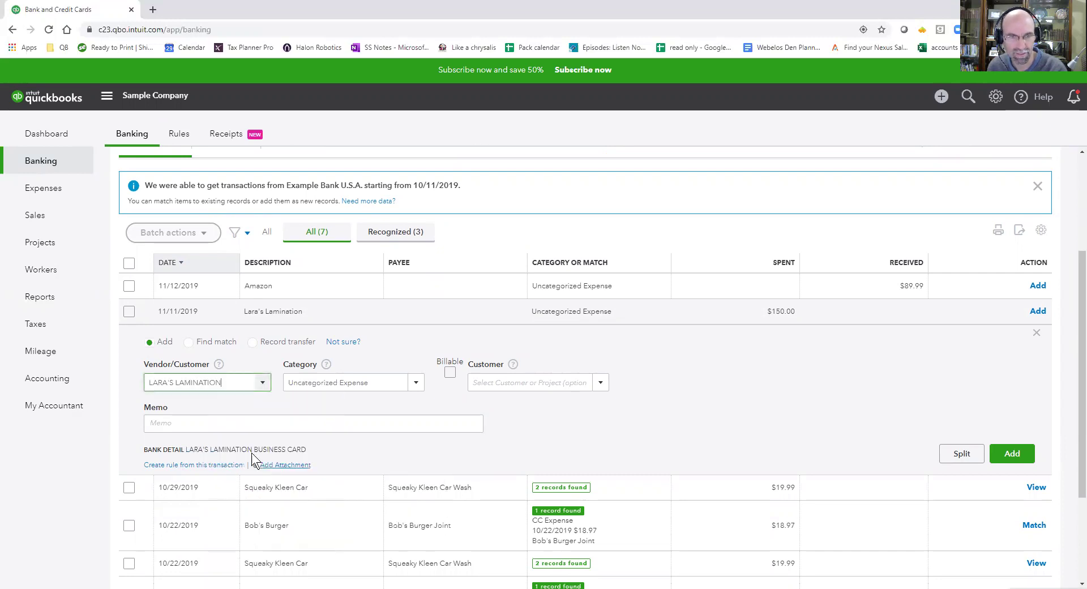
pyautogui.click(235, 403)
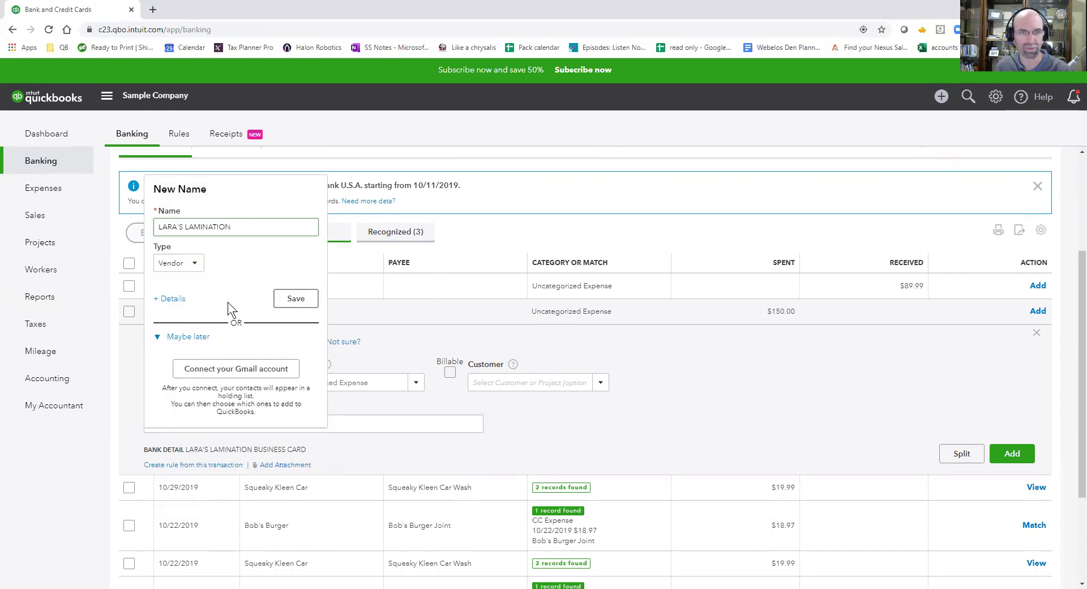
pyautogui.click(295, 298)
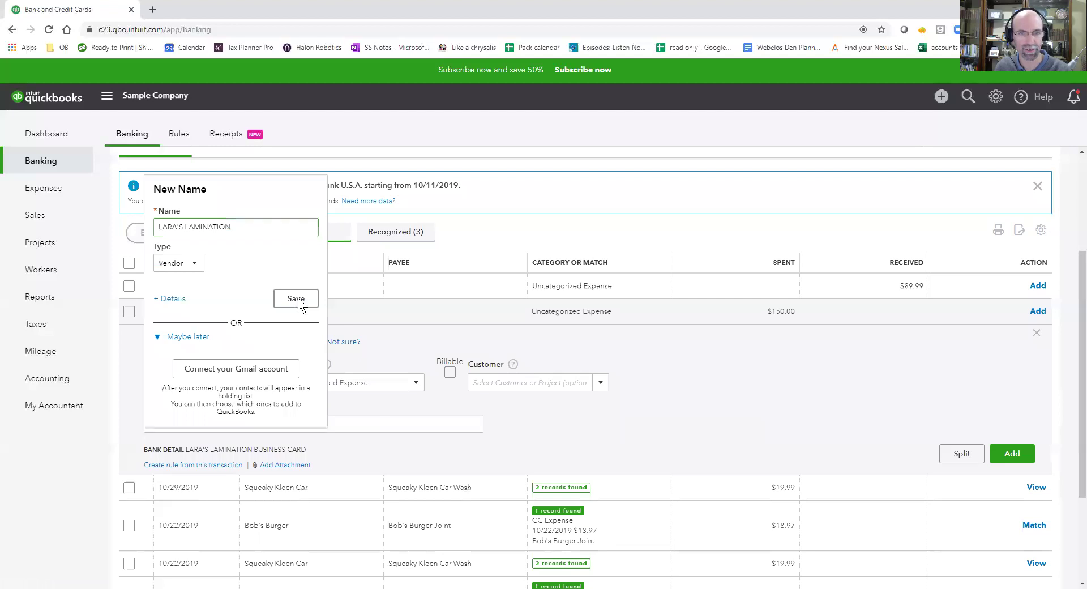
# - Categorize the charge as Advertising with memo 'business cards for expo' and add it
pyautogui.click(370, 382)
pyautogui.write('adv')
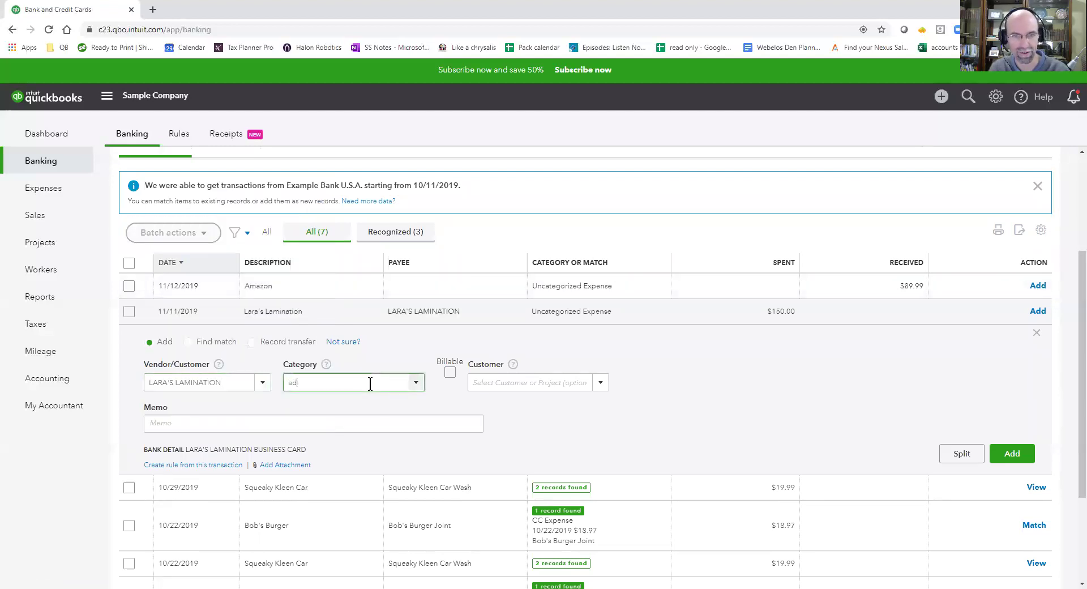
pyautogui.click(380, 422)
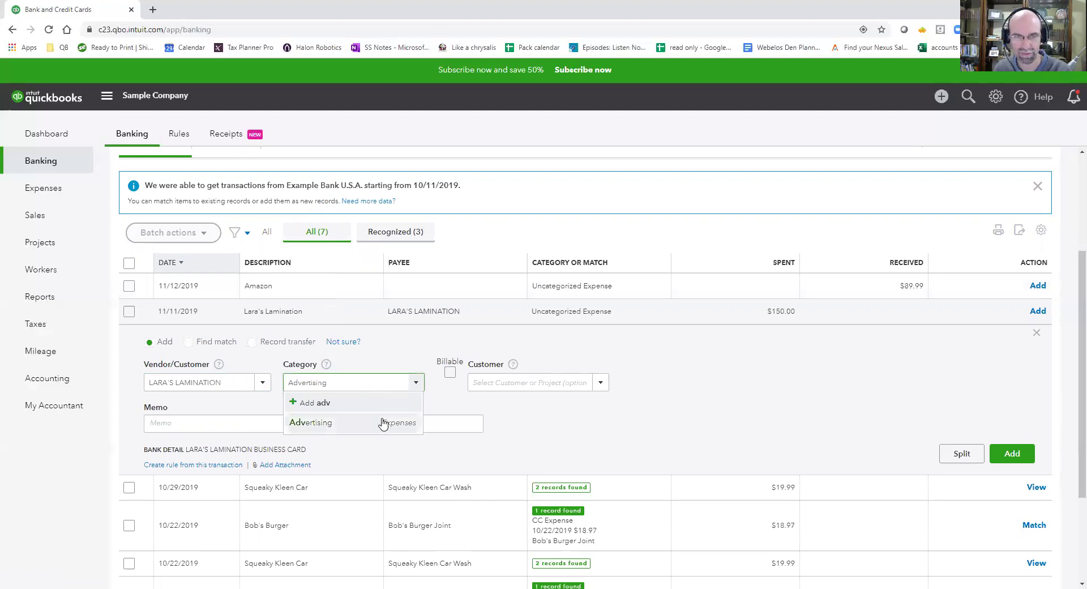
pyautogui.click(176, 424)
pyautogui.write('busin')
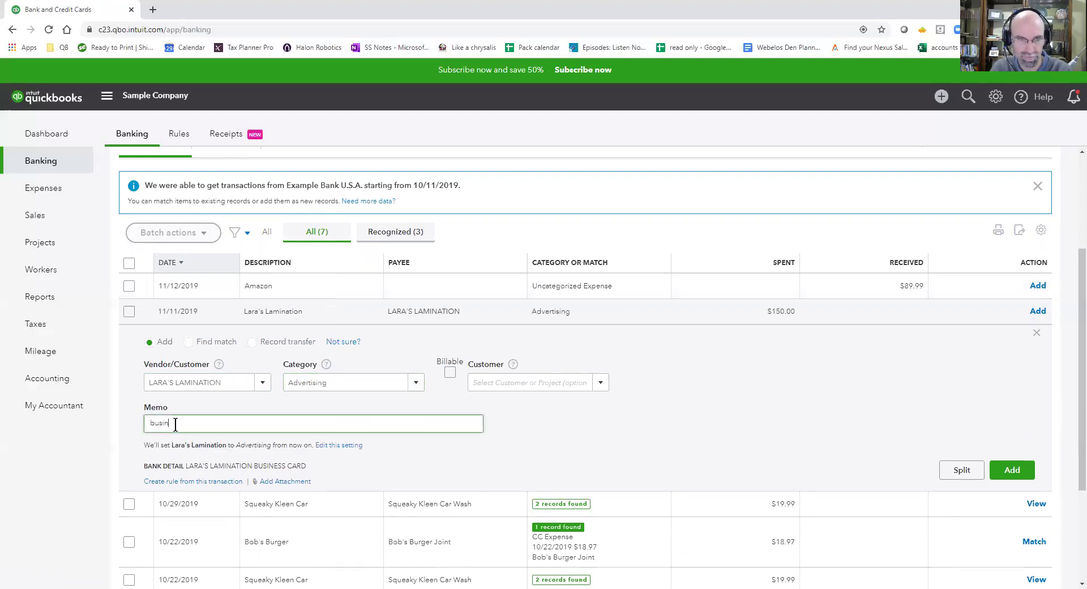
pyautogui.write('ess cards for')
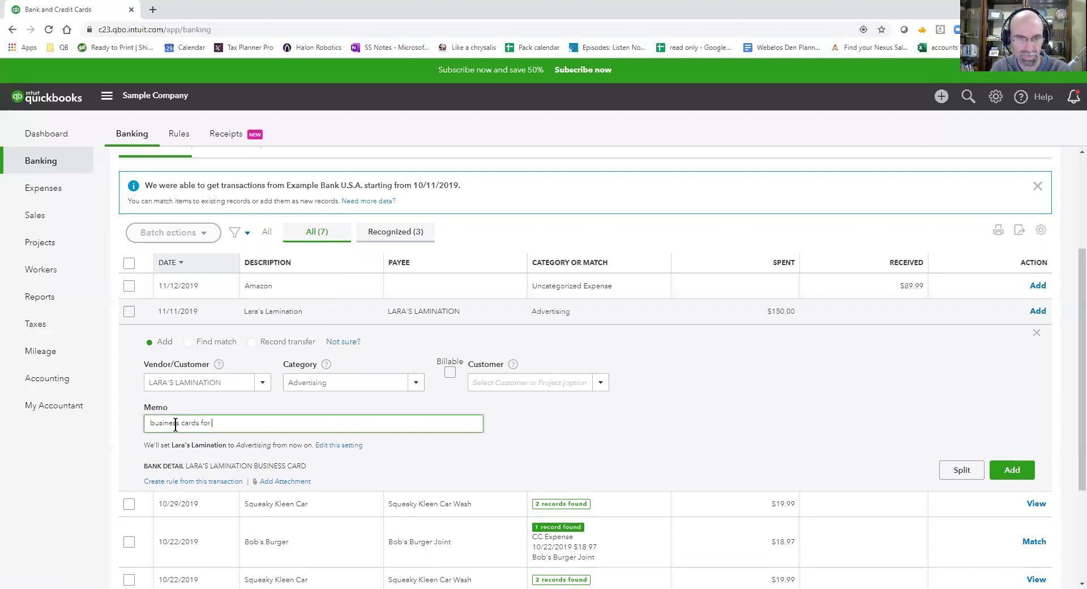
pyautogui.write(' expo')
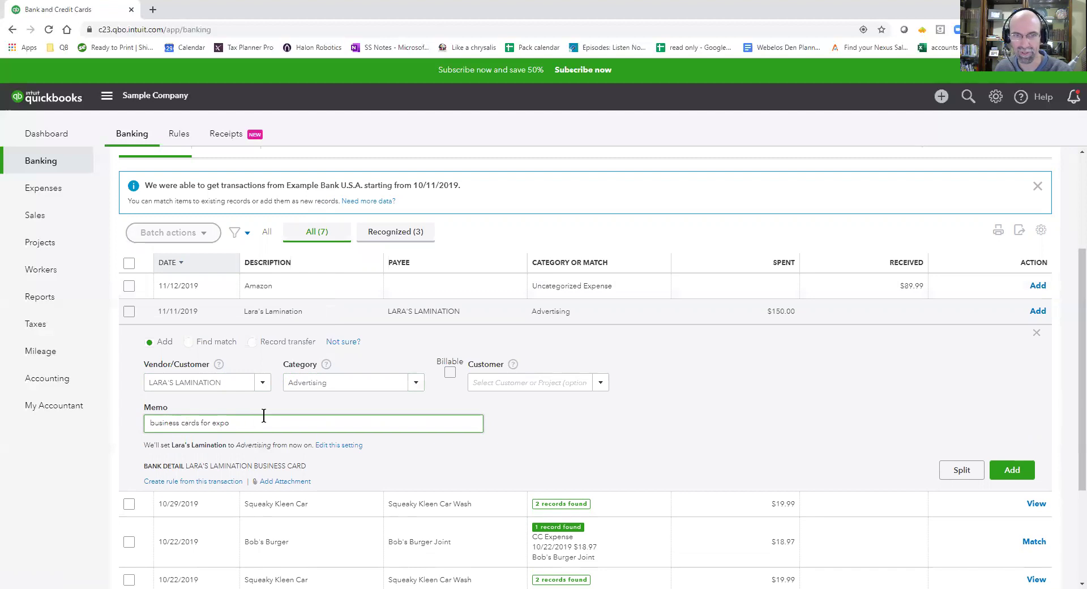
pyautogui.click(1012, 469)
pyautogui.click(1012, 470)
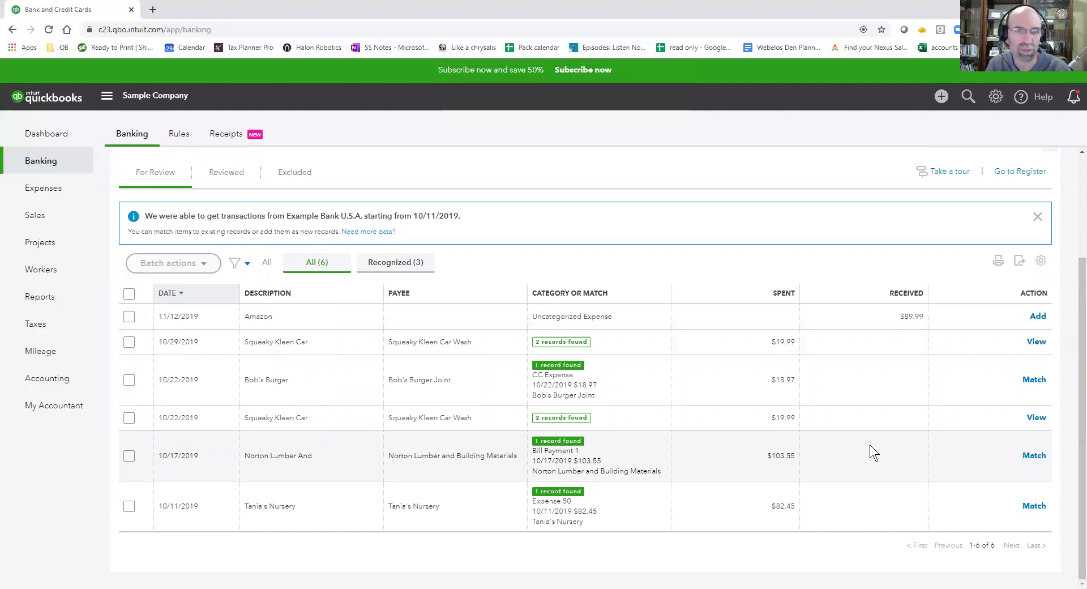
pyautogui.click(235, 139)
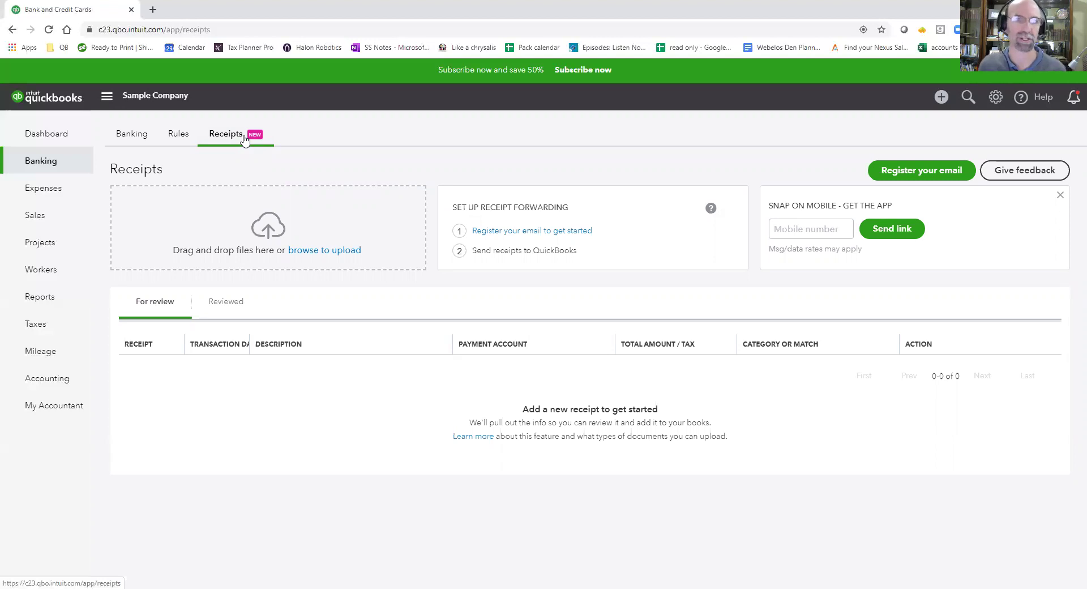
pyautogui.click(126, 136)
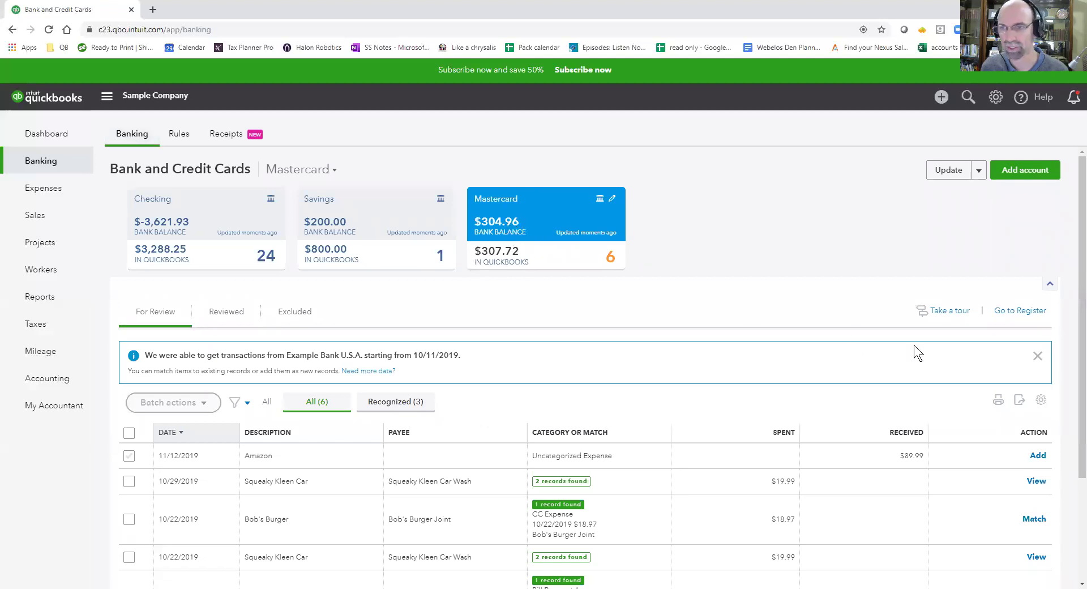
# - Open the Mastercard register, topped by the cleared 11/11/2019 $150.00 LARA'S LAMINATION charge
pyautogui.click(1013, 312)
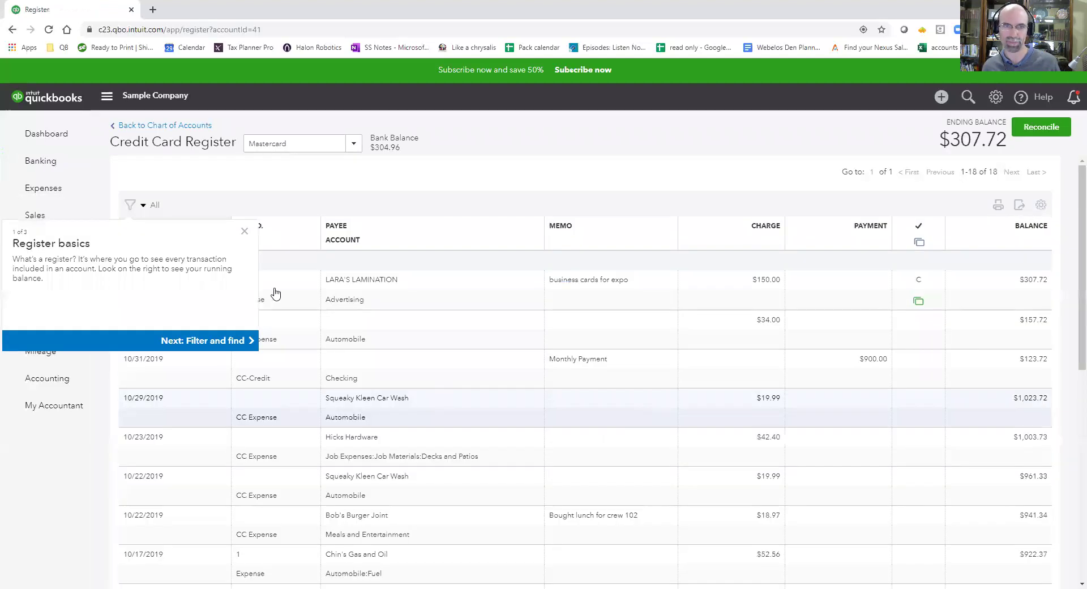
pyautogui.click(244, 233)
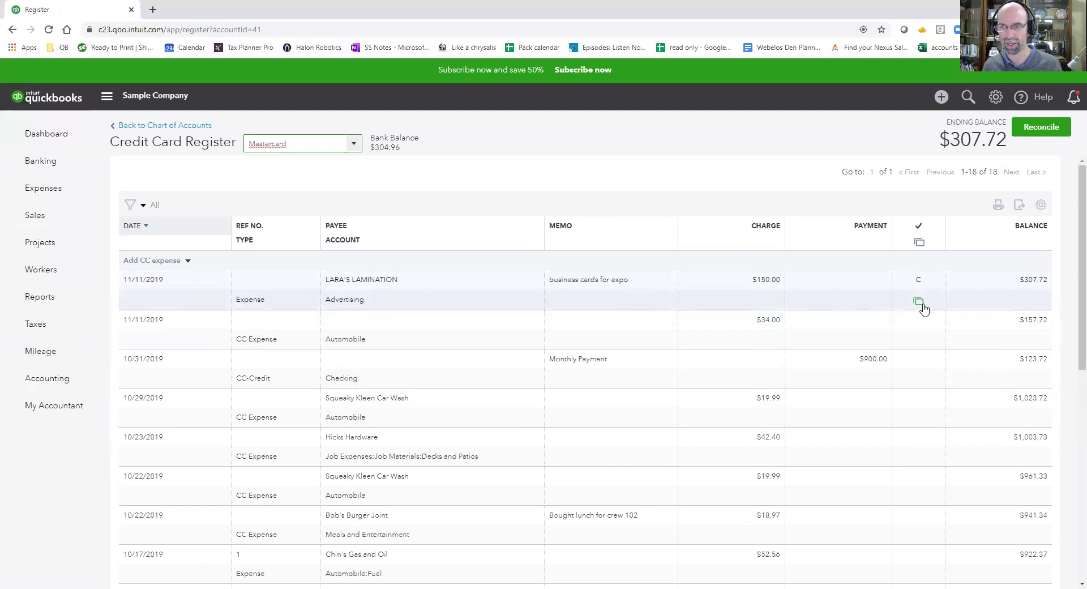
pyautogui.moveTo(921, 306)
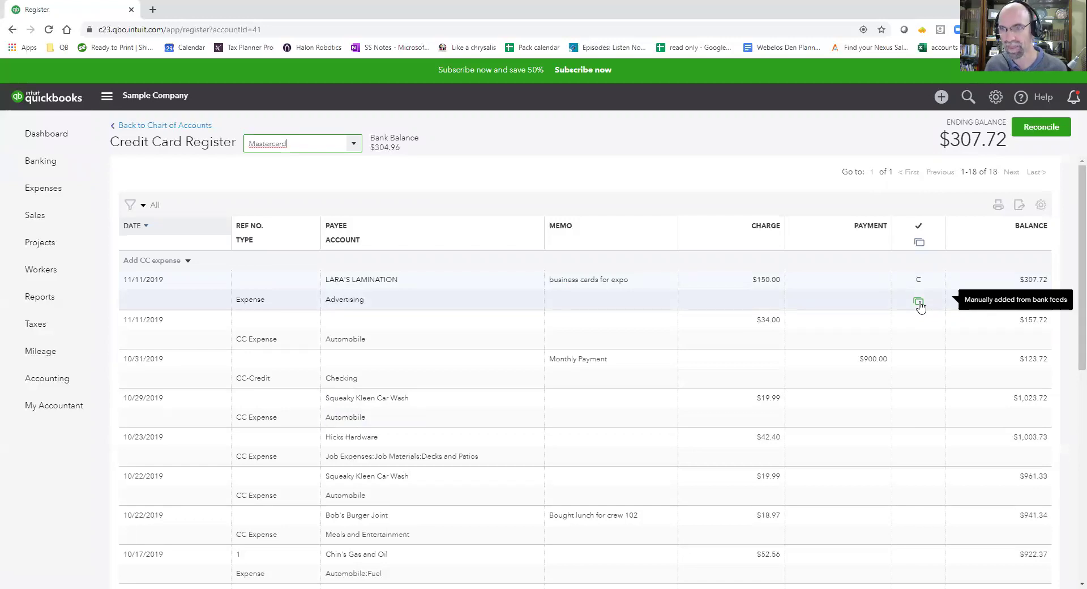
# - Start a Mastercard reconciliation with ending balance 307.25 and ending date 11/12/2019
pyautogui.click(1040, 129)
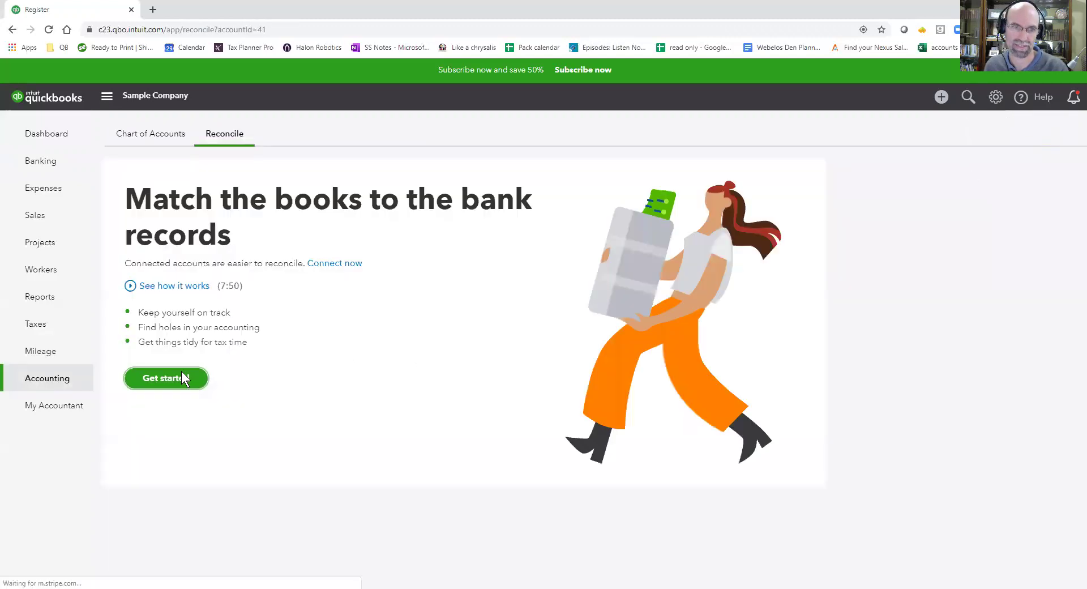
pyautogui.click(177, 375)
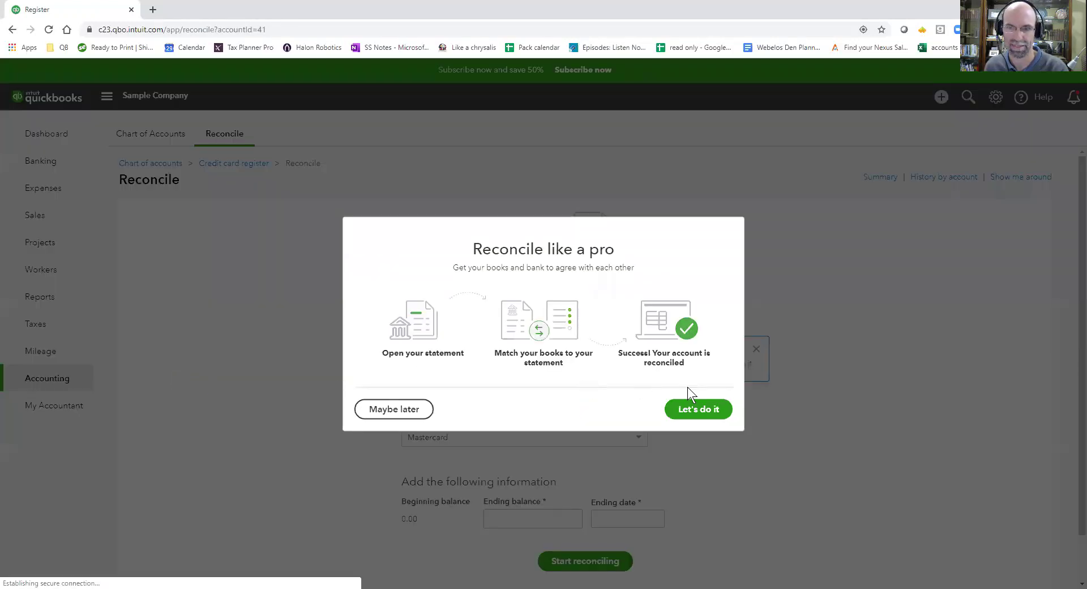
pyautogui.click(697, 409)
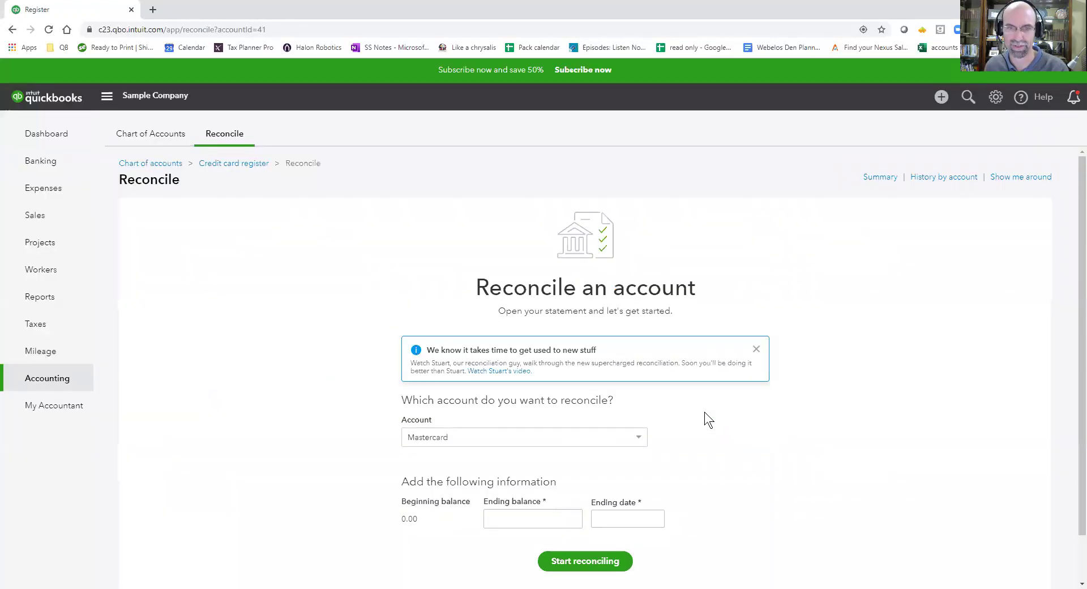
pyautogui.click(508, 519)
pyautogui.write('307.25')
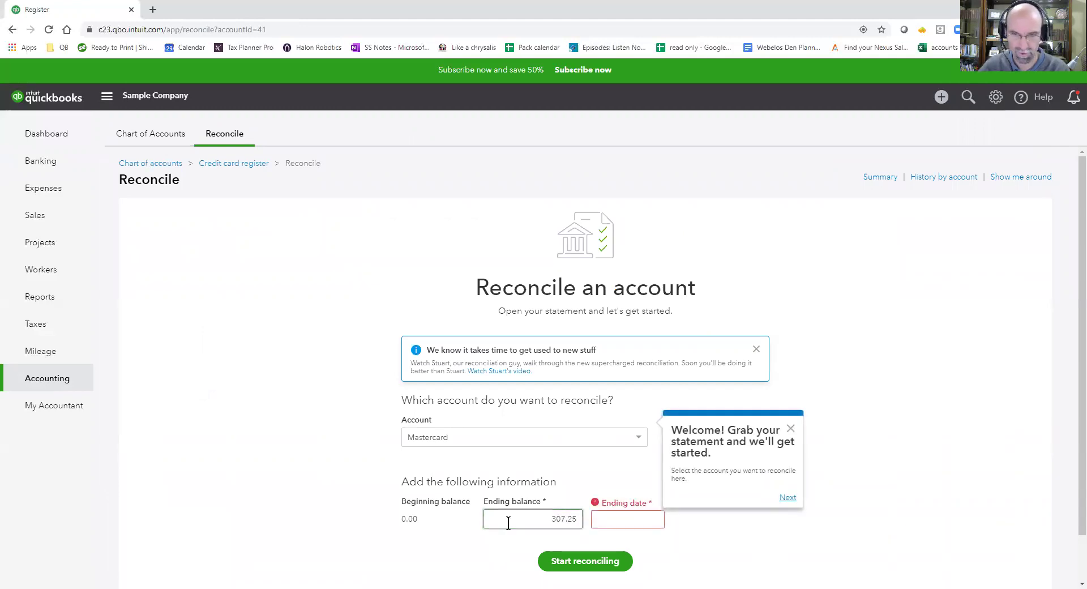
pyautogui.click(606, 515)
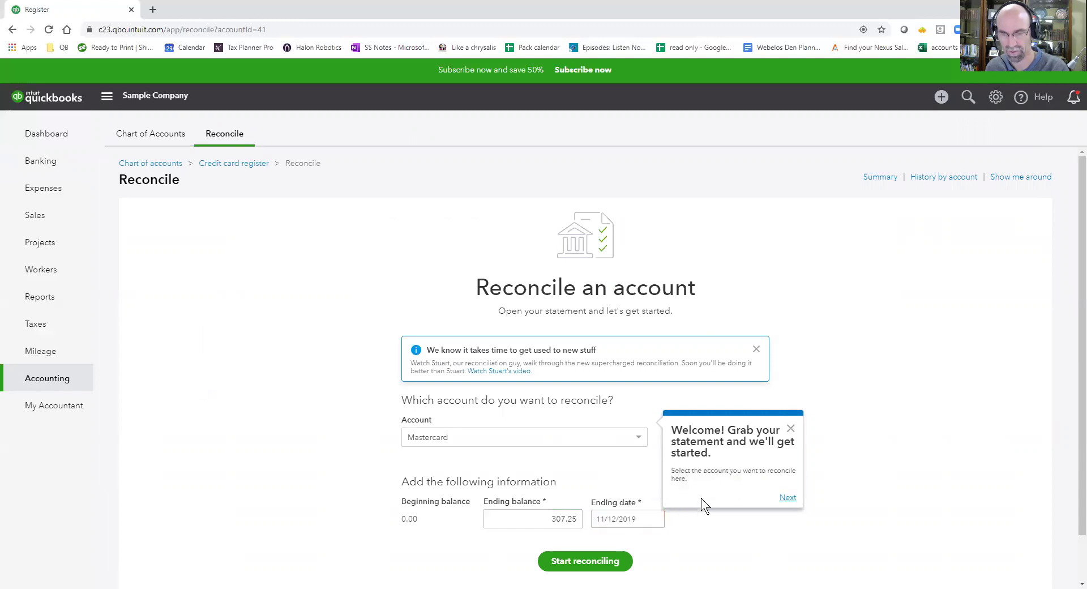
pyautogui.click(790, 429)
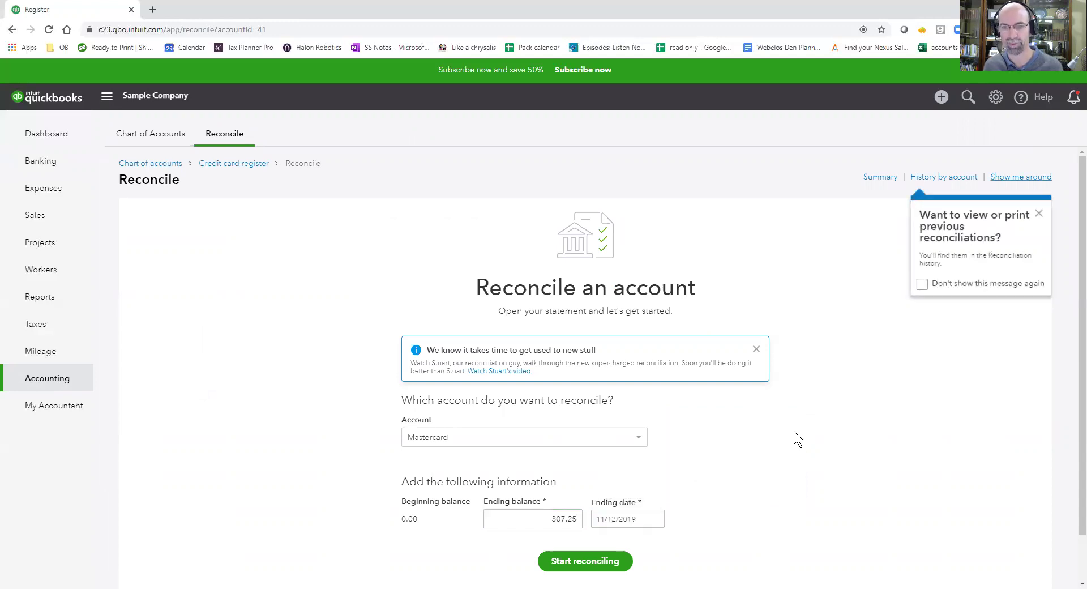
pyautogui.scroll(-1, 794, 439)
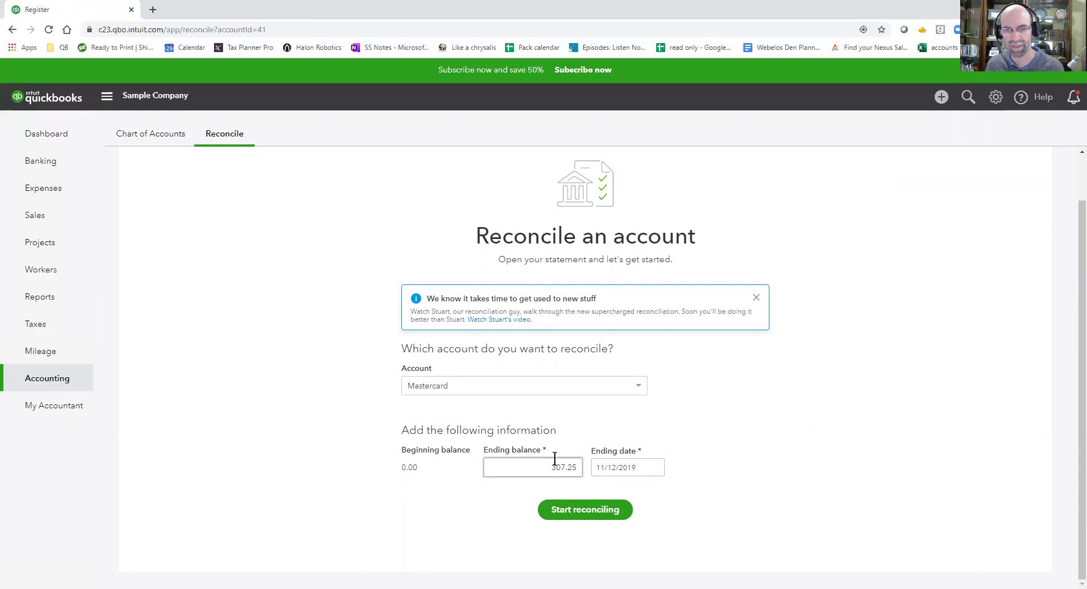
# - Start the Mastercard reconciliation, dismiss the tips and sort the transactions by Payment
pyautogui.click(609, 515)
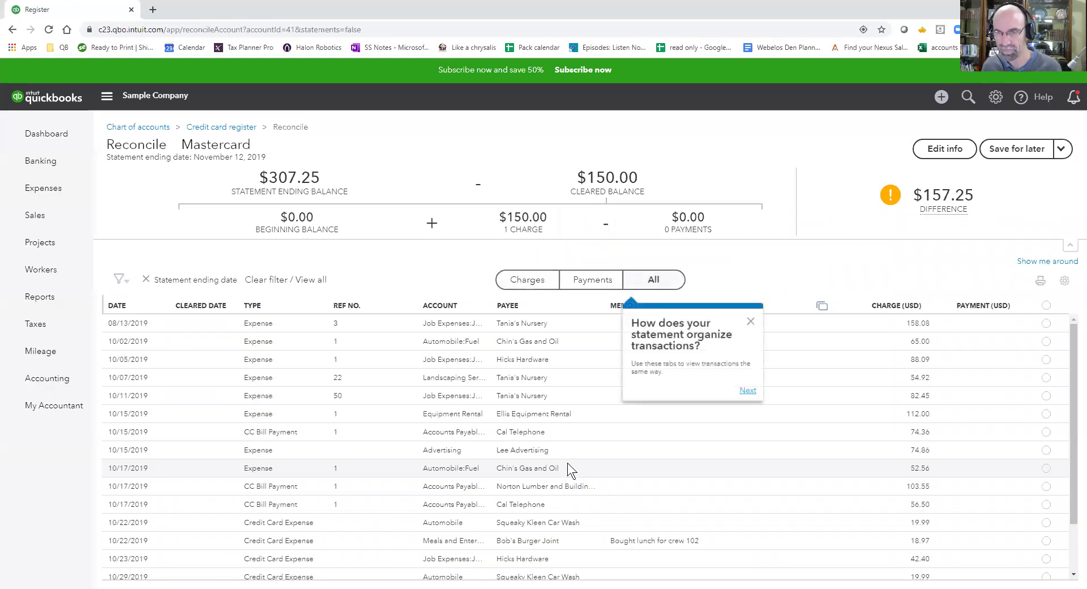
pyautogui.click(750, 321)
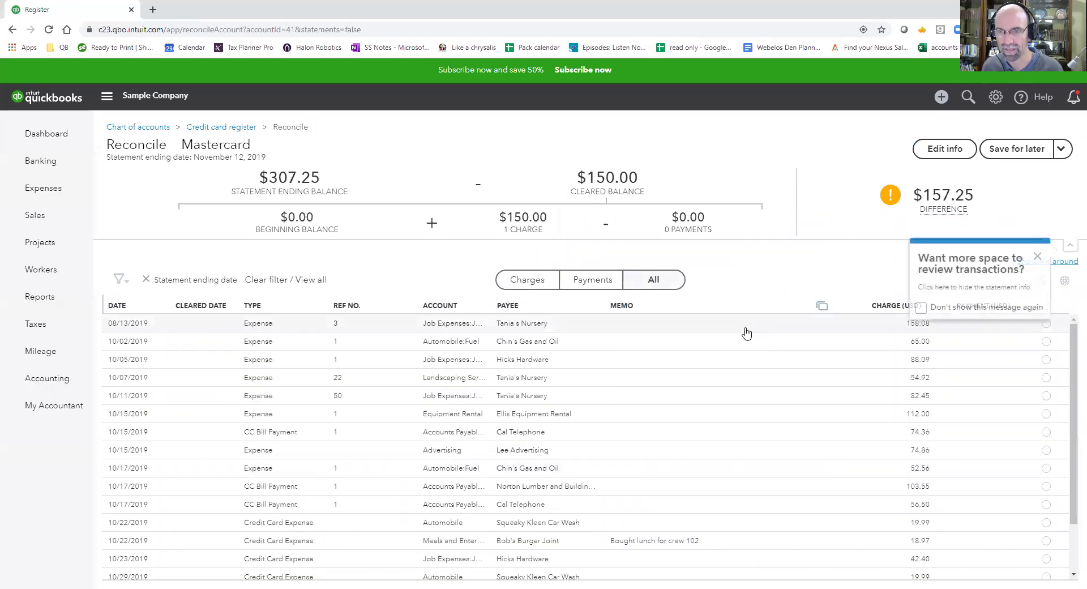
pyautogui.click(1037, 260)
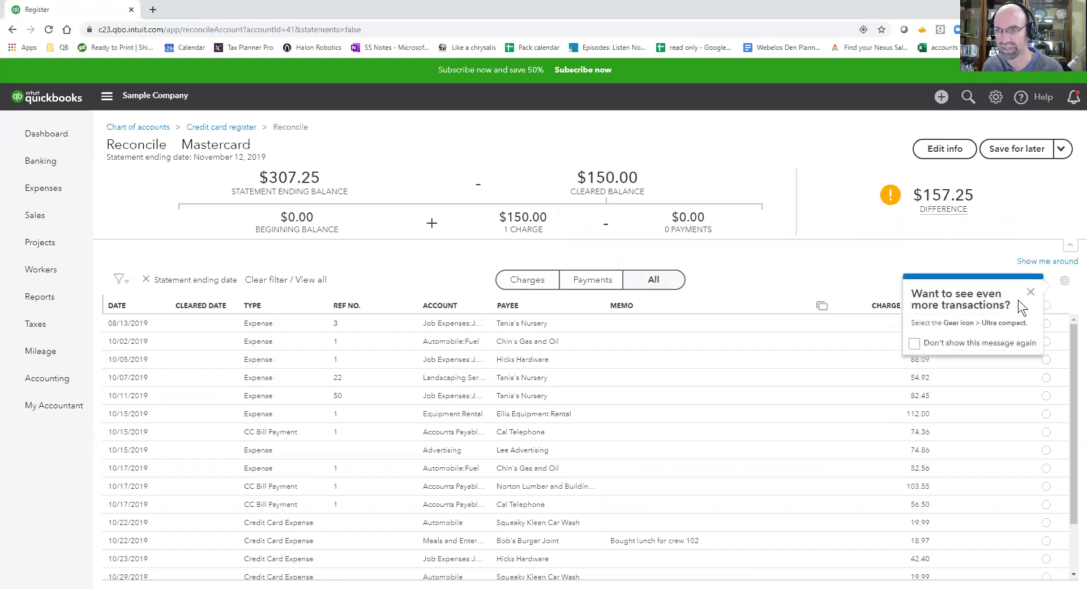
pyautogui.click(1028, 294)
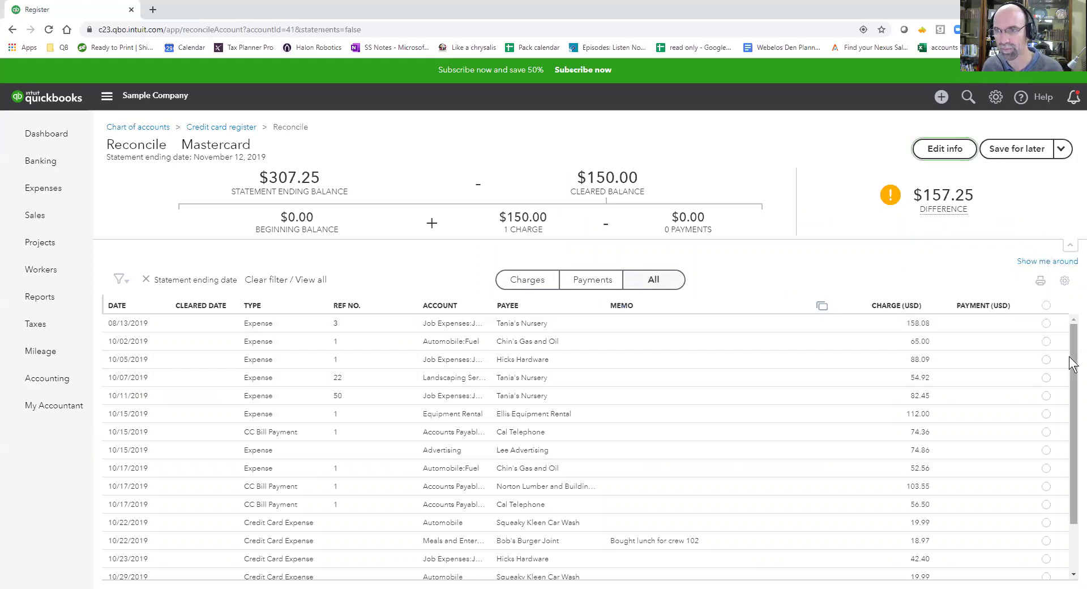
pyautogui.moveTo(1072, 386); pyautogui.dragTo(1071, 433)
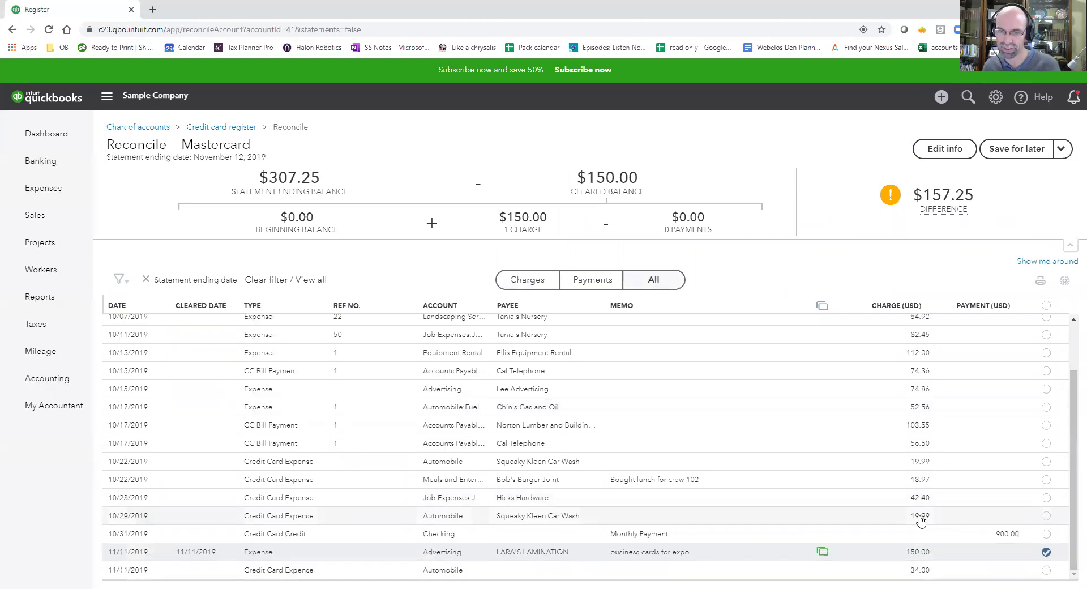
pyautogui.click(977, 309)
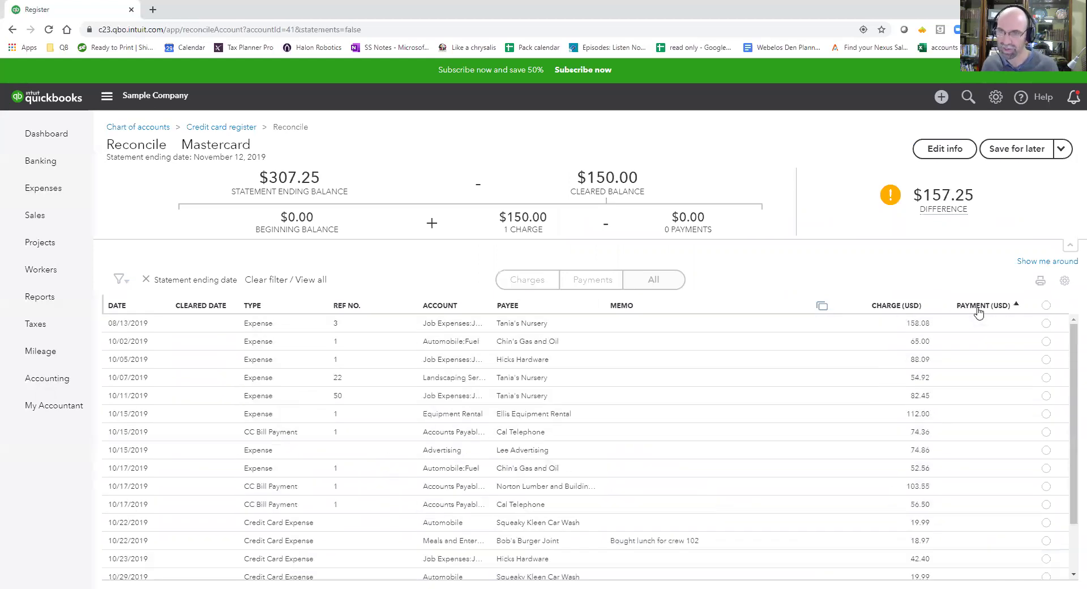
pyautogui.click(589, 280)
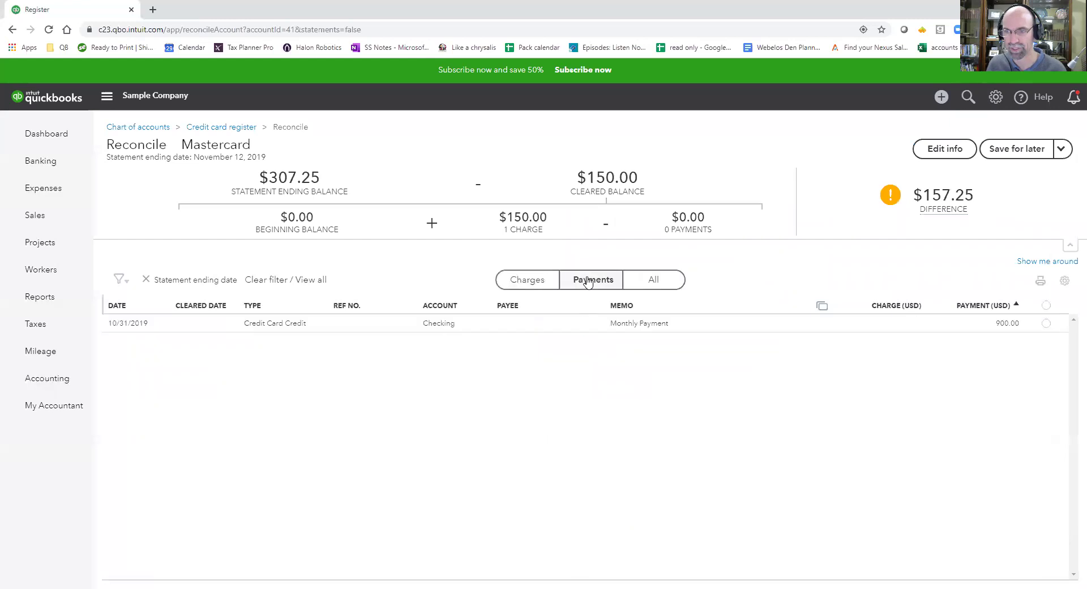
pyautogui.click(521, 278)
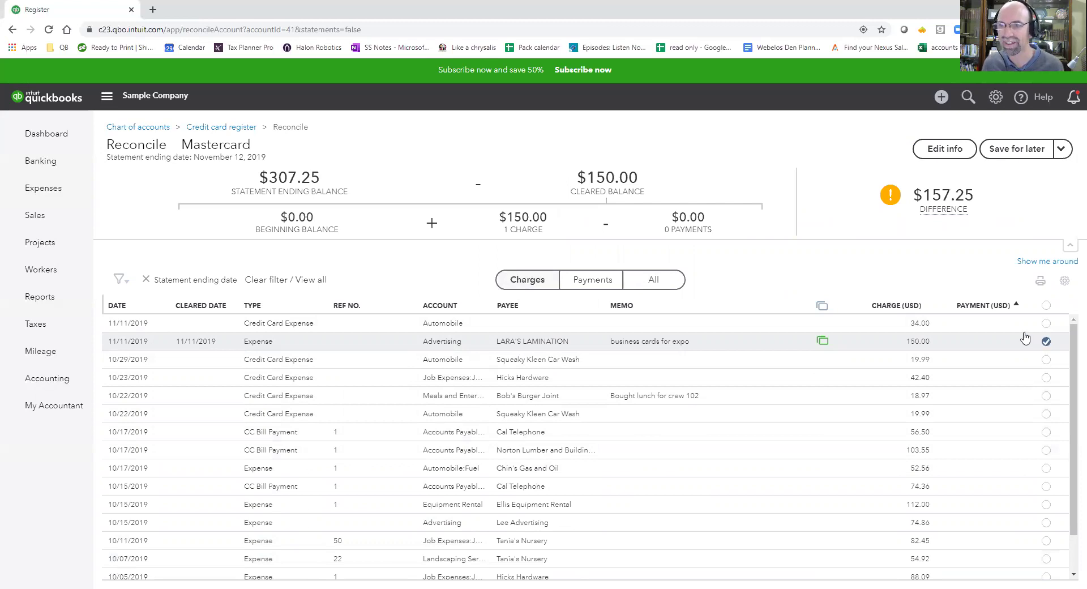
# - Mark the Bob's Burger Joint $18.97, Hicks Hardware, Squeaky Kleen and $34.00 automobile charges cleared
pyautogui.moveTo(948, 196)
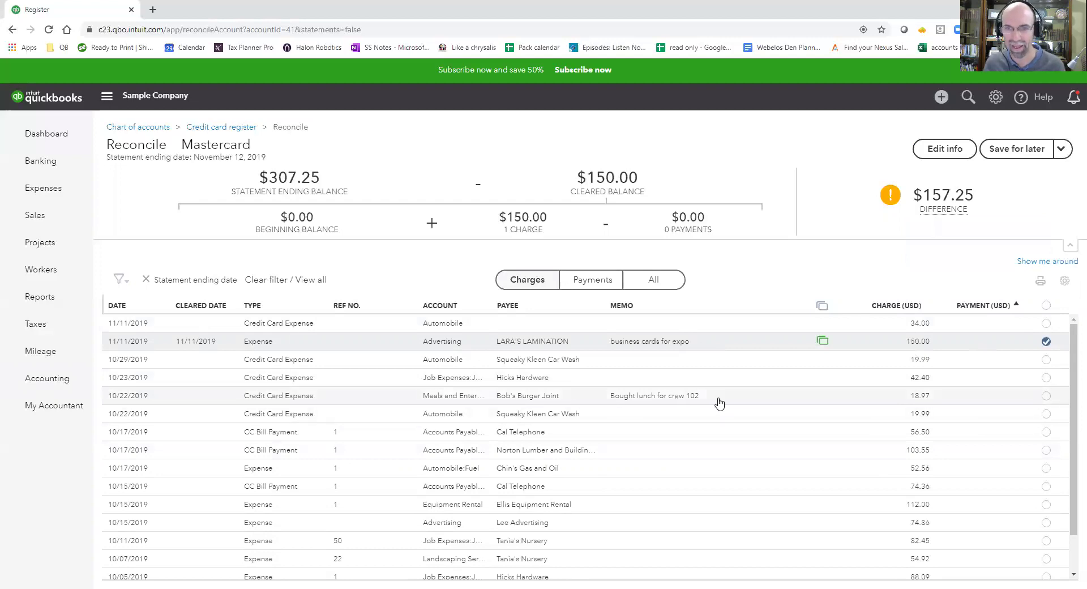
pyautogui.click(1046, 396)
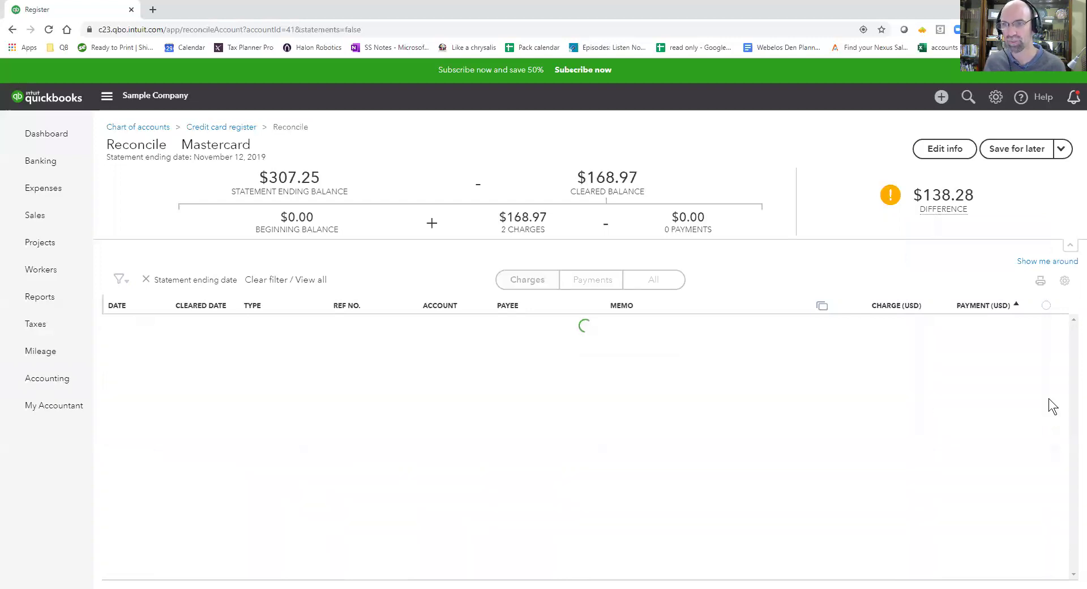
pyautogui.click(1049, 382)
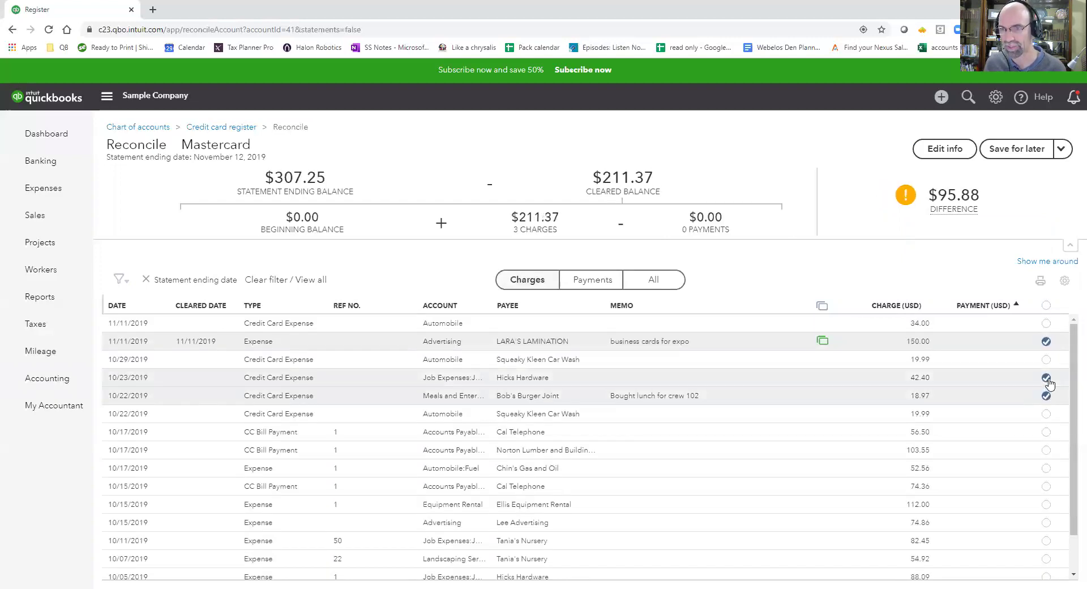
pyautogui.click(1046, 362)
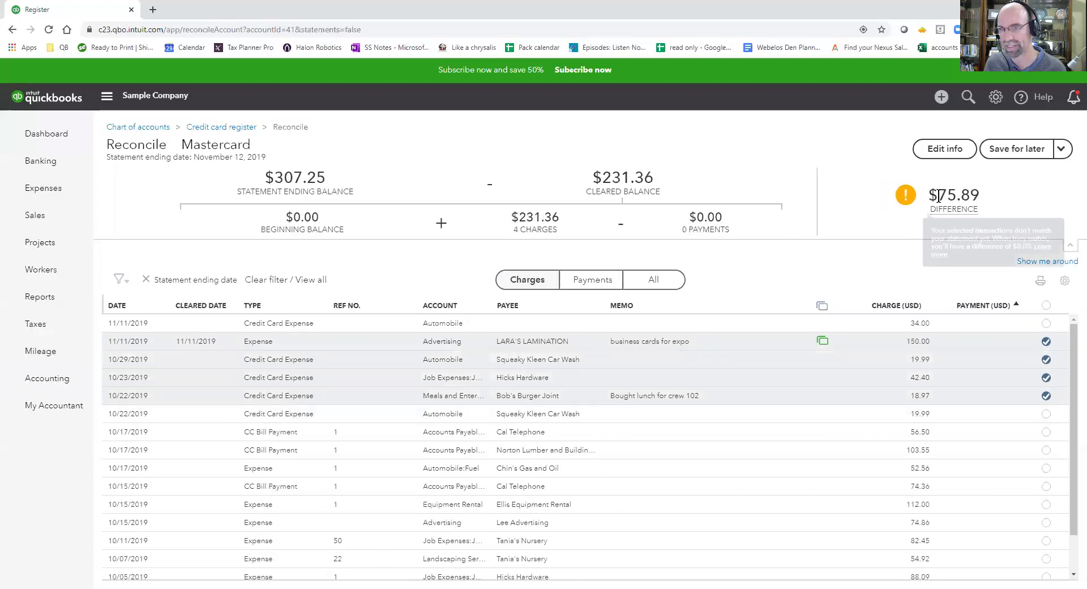
pyautogui.click(1046, 323)
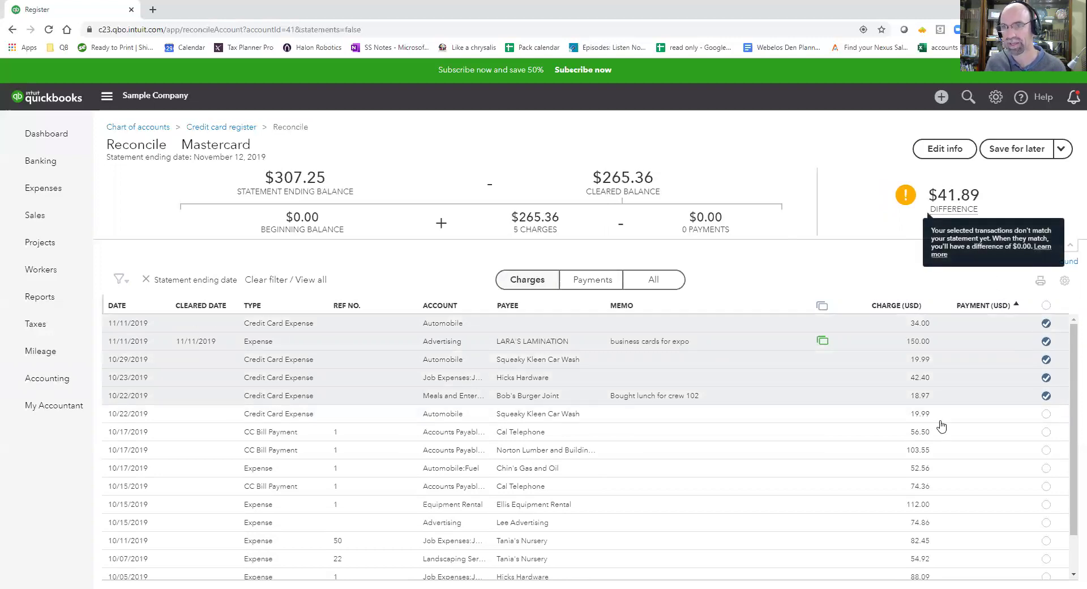
# - Save the Mastercard reconciliation for later and bring up the Checking account bank feed
pyautogui.click(1016, 151)
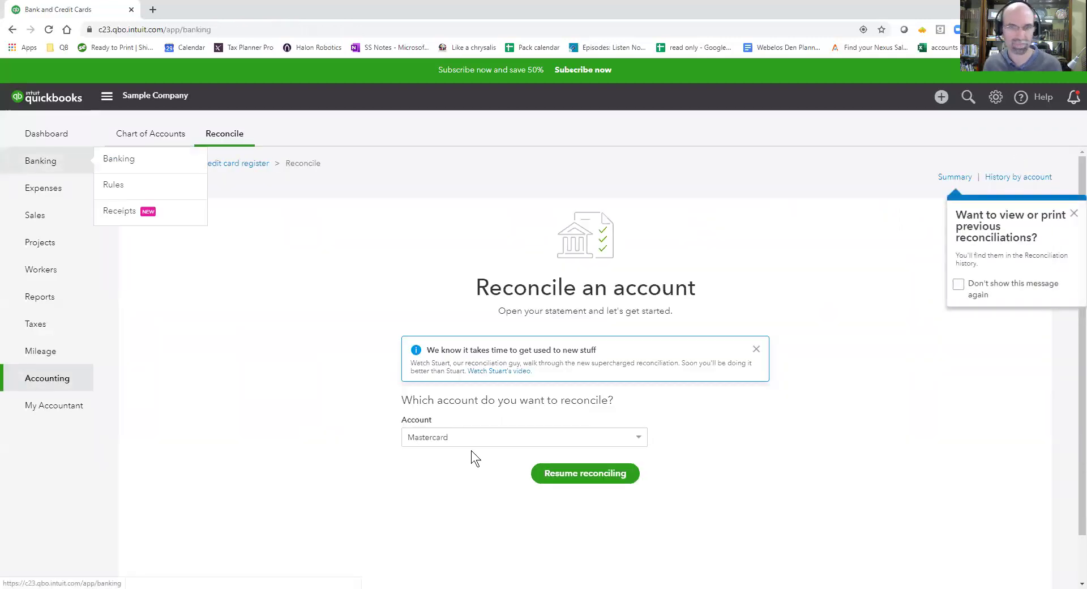
pyautogui.click(27, 167)
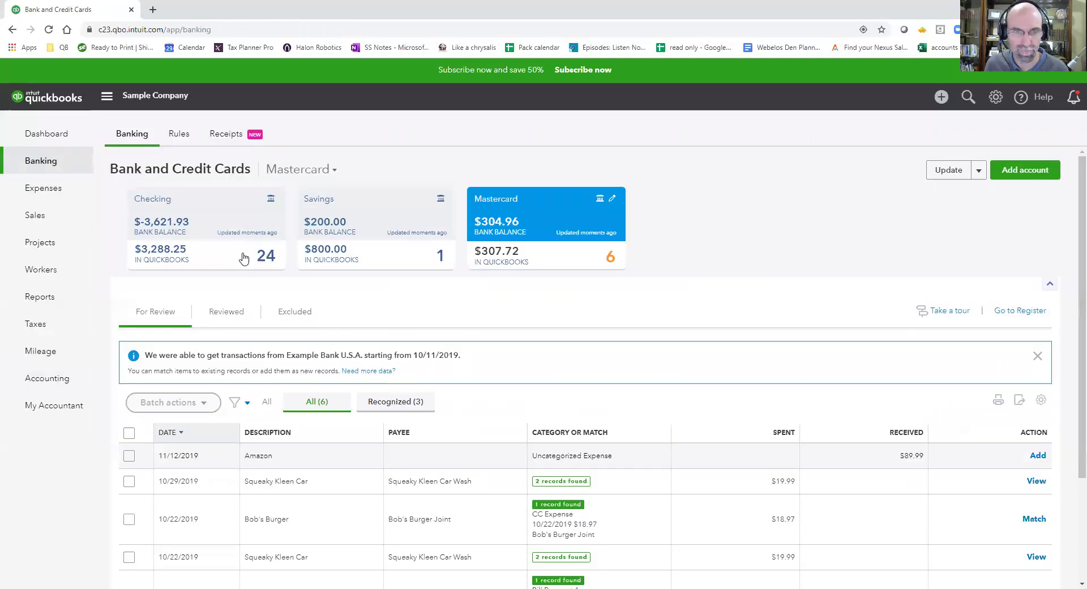
pyautogui.click(244, 258)
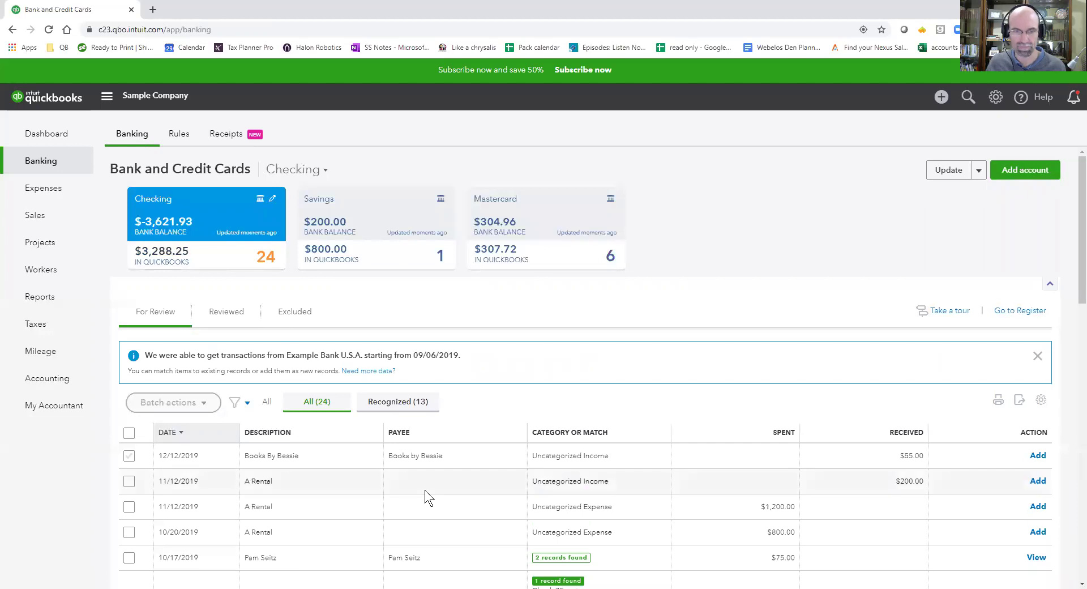
pyautogui.scroll(-1, 425, 490)
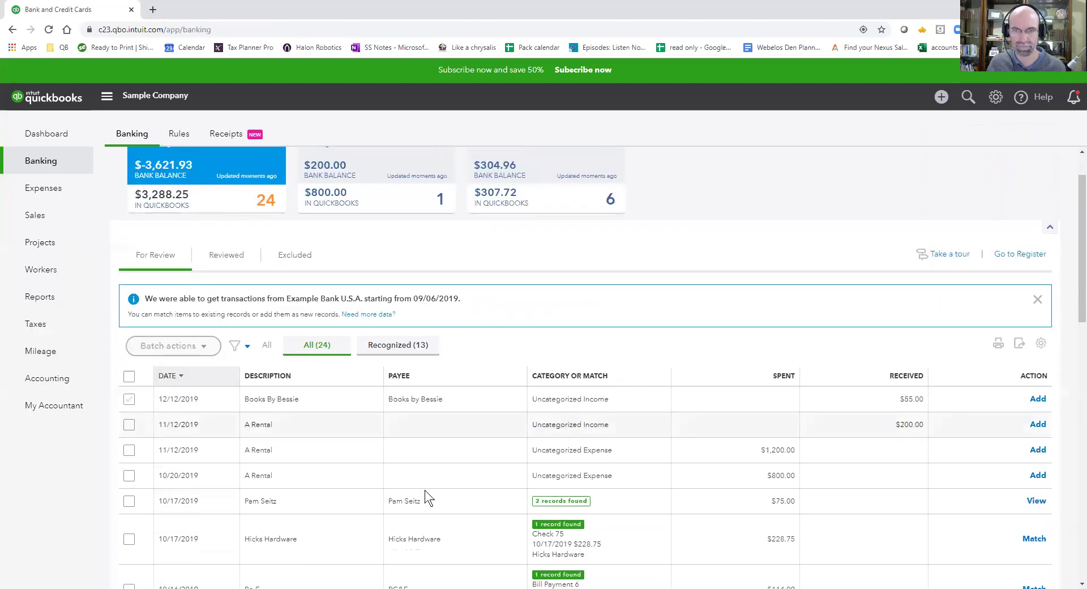
# - Expand the 11/12/2019 A Rental $1,200.00 charge and choose Find match
pyautogui.click(595, 450)
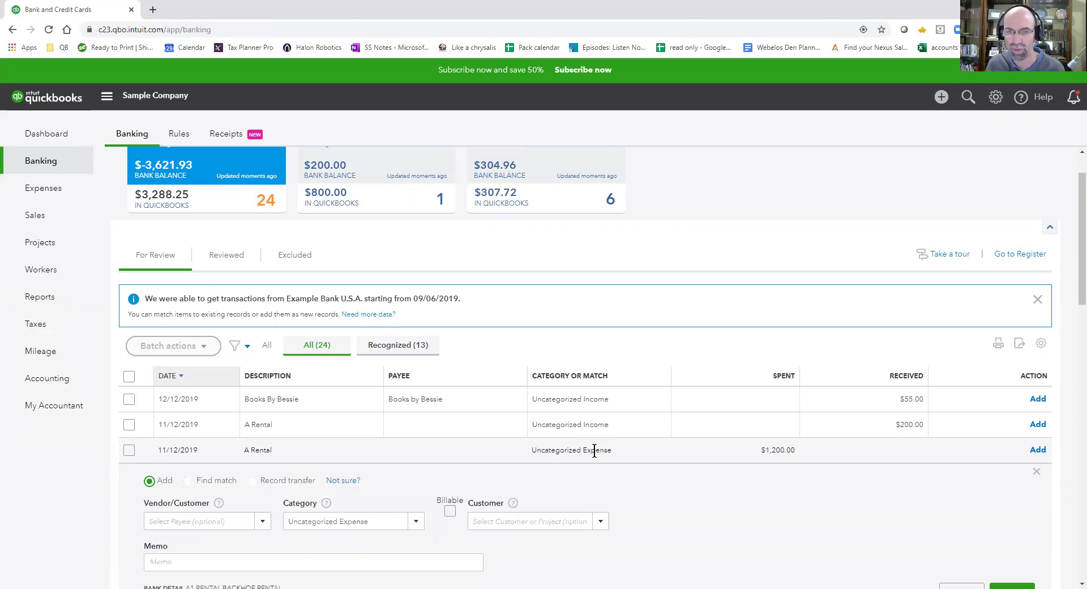
pyautogui.scroll(-1, 642, 474)
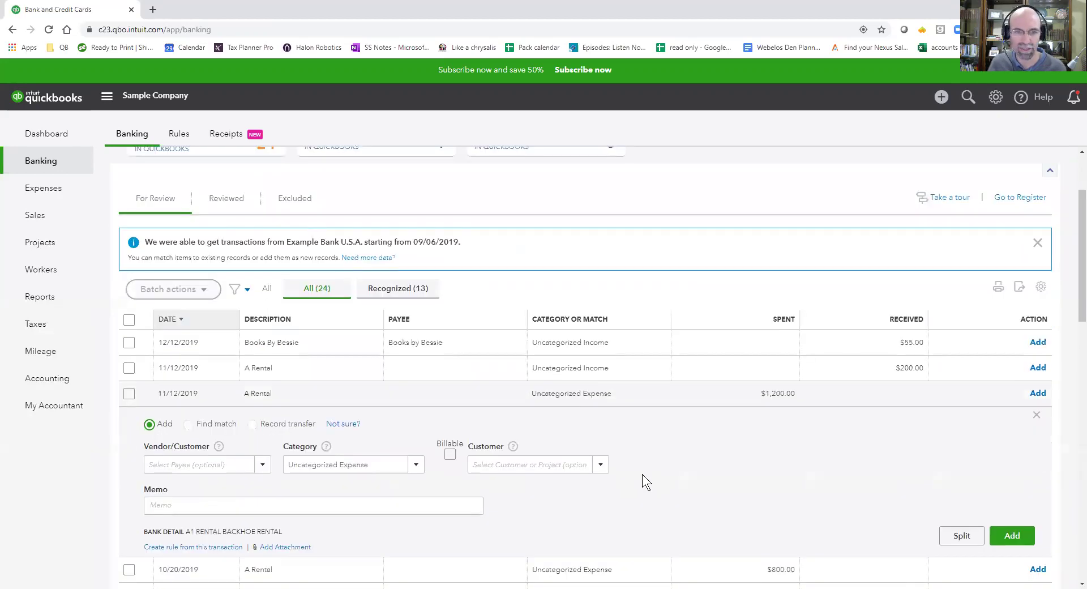
pyautogui.click(187, 425)
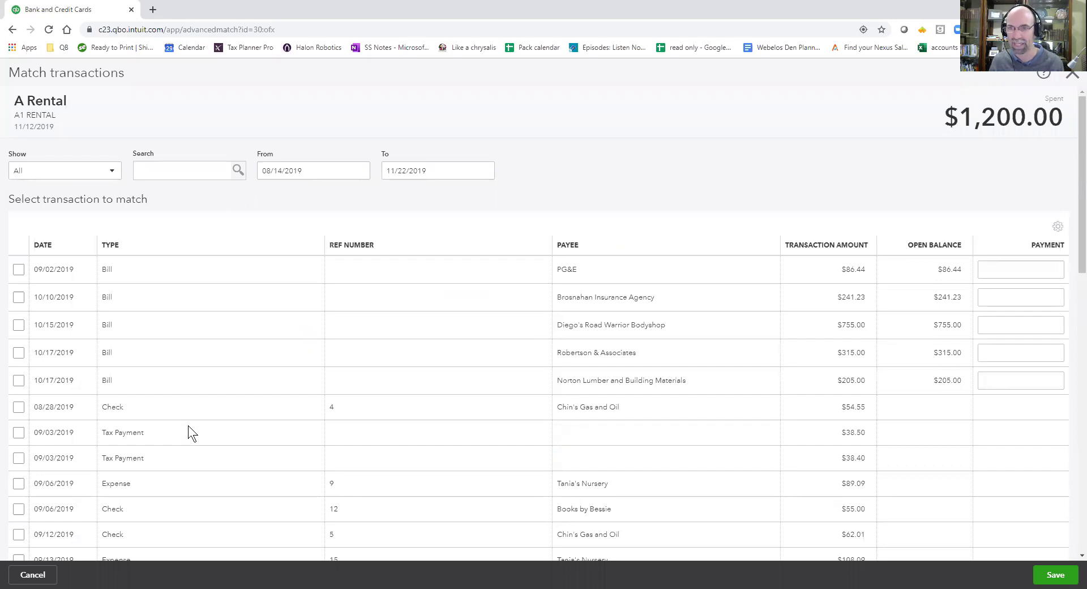
# - Select then deselect the 11/12/2019 $250.00 check, and close the matching screen without matching
pyautogui.scroll(-5, 206, 424)
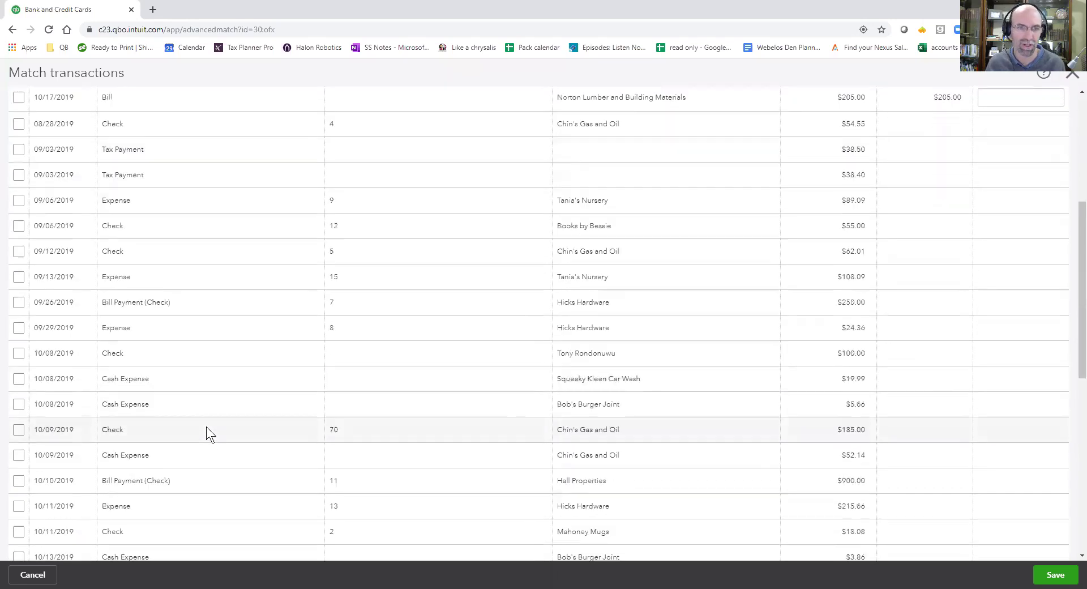
pyautogui.scroll(-8, 207, 429)
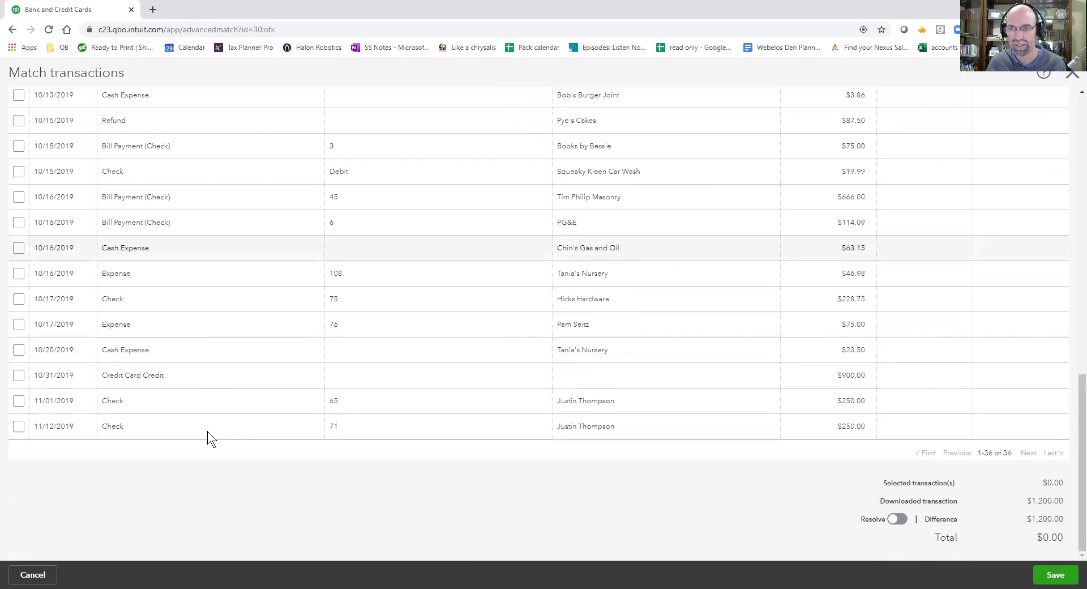
pyautogui.click(17, 427)
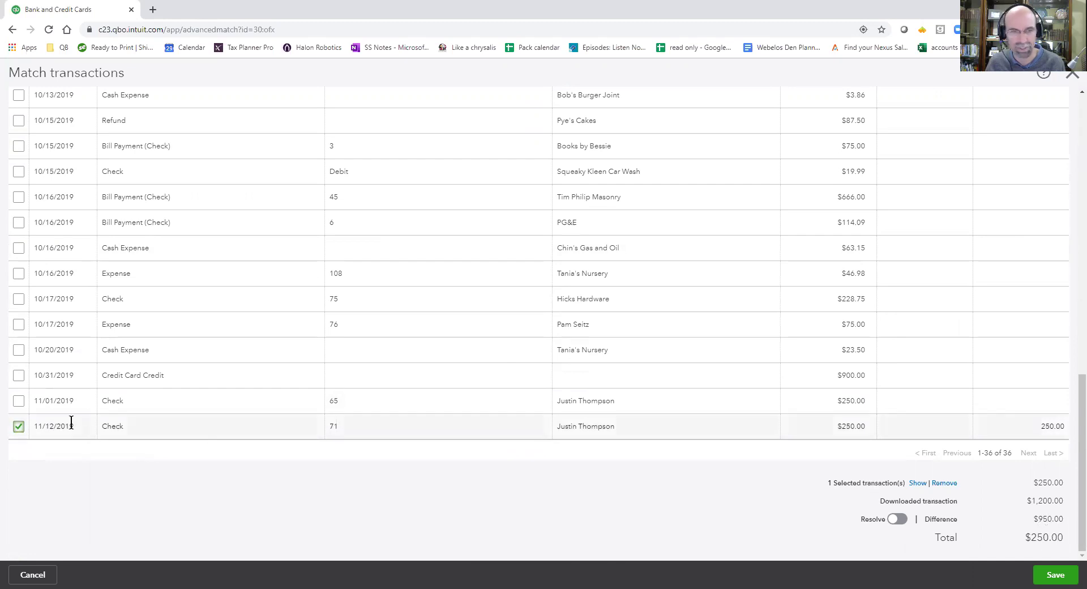
pyautogui.click(17, 428)
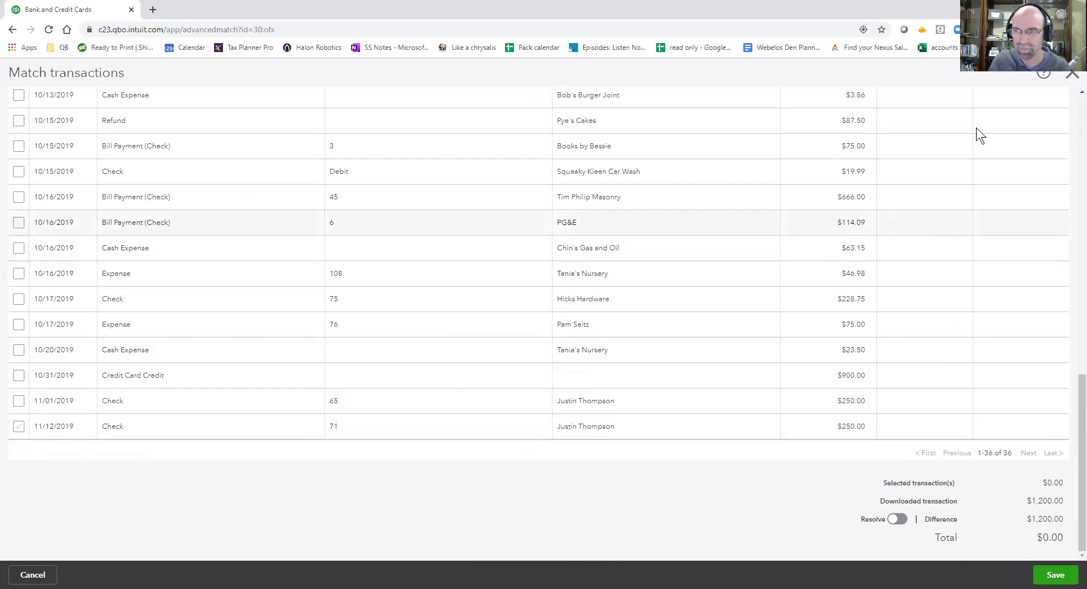
pyautogui.click(1071, 73)
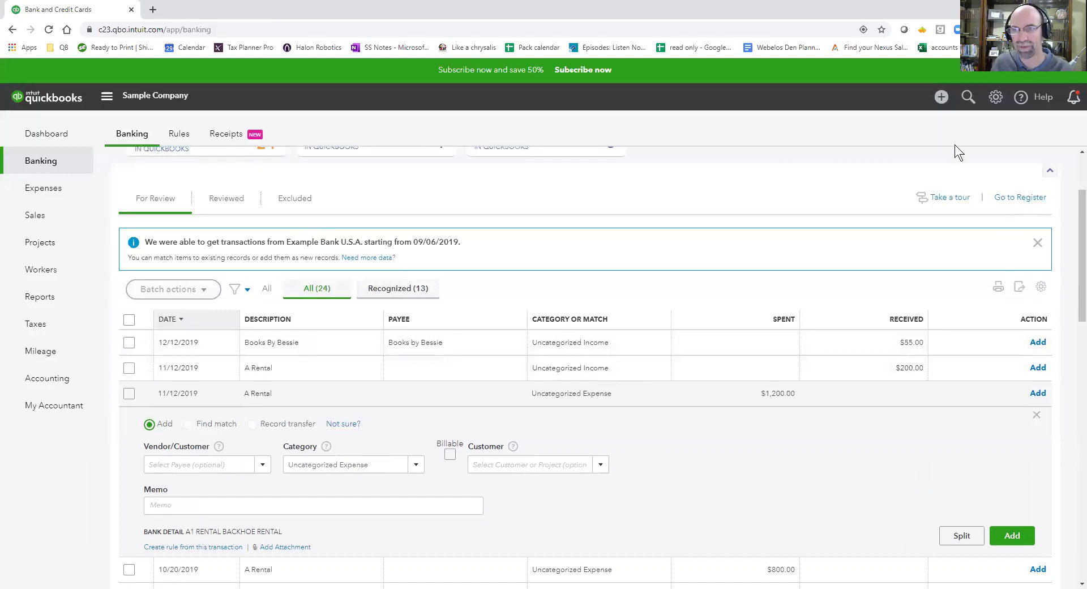
# - Start a new check with payee A1 Rentals, added as a new vendor
pyautogui.click(940, 97)
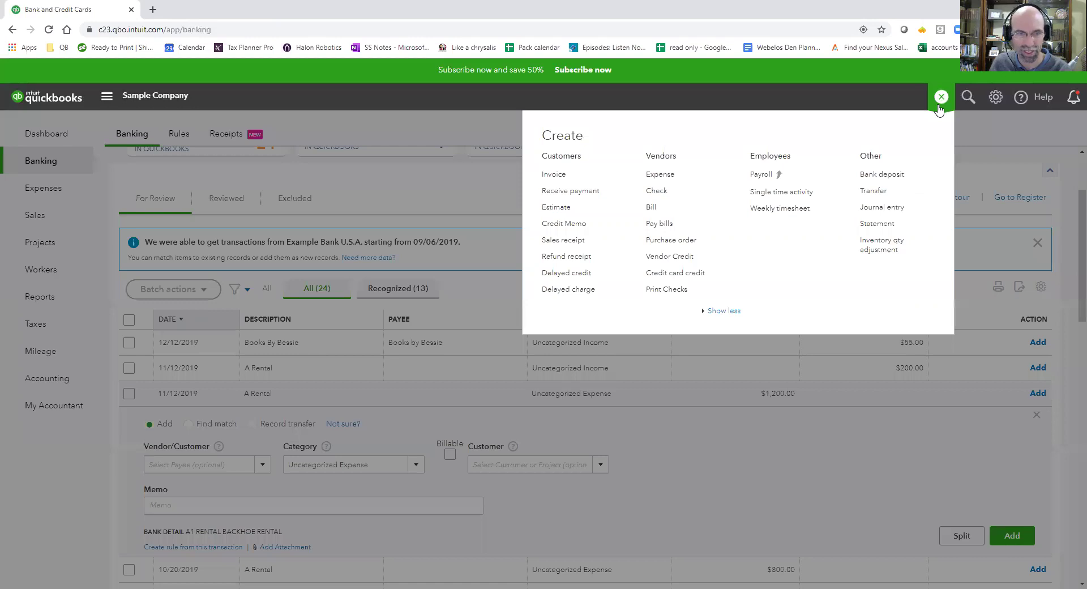
pyautogui.click(675, 195)
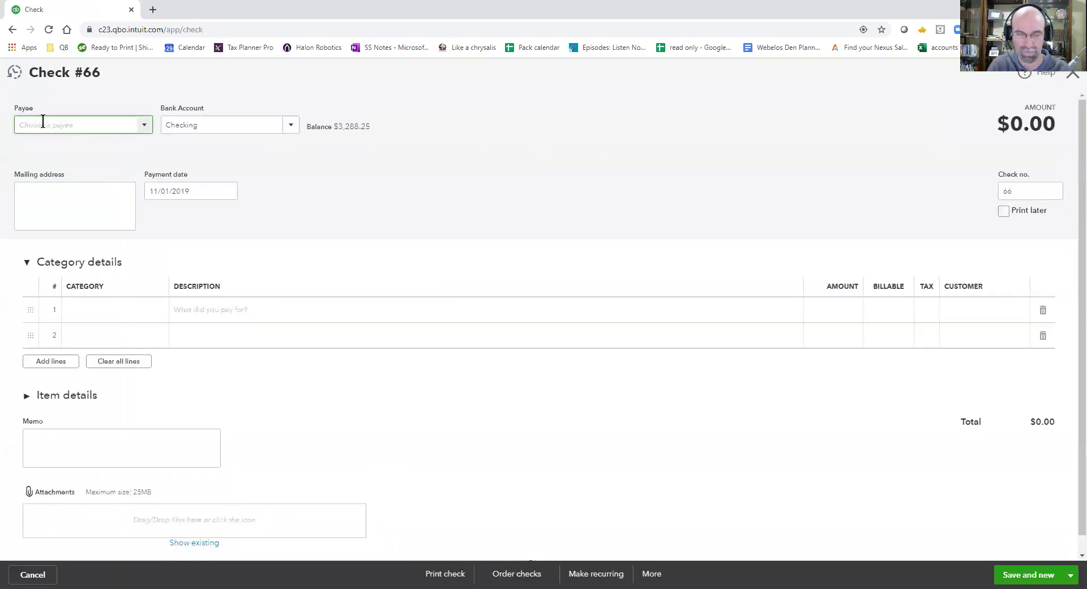
pyautogui.write('A1 ')
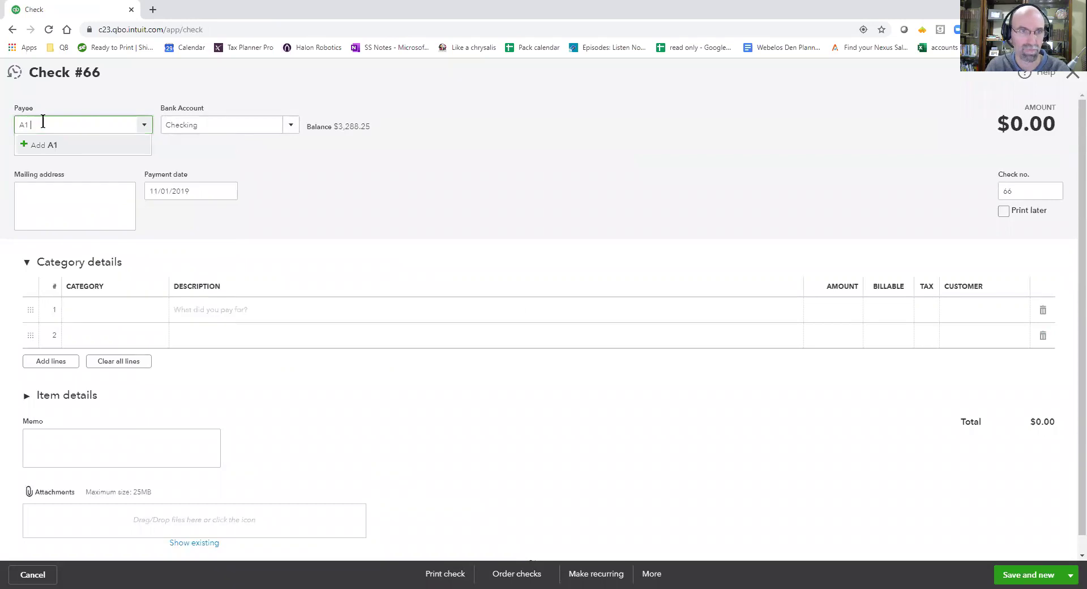
pyautogui.write('Rentals')
pyautogui.press('Return')
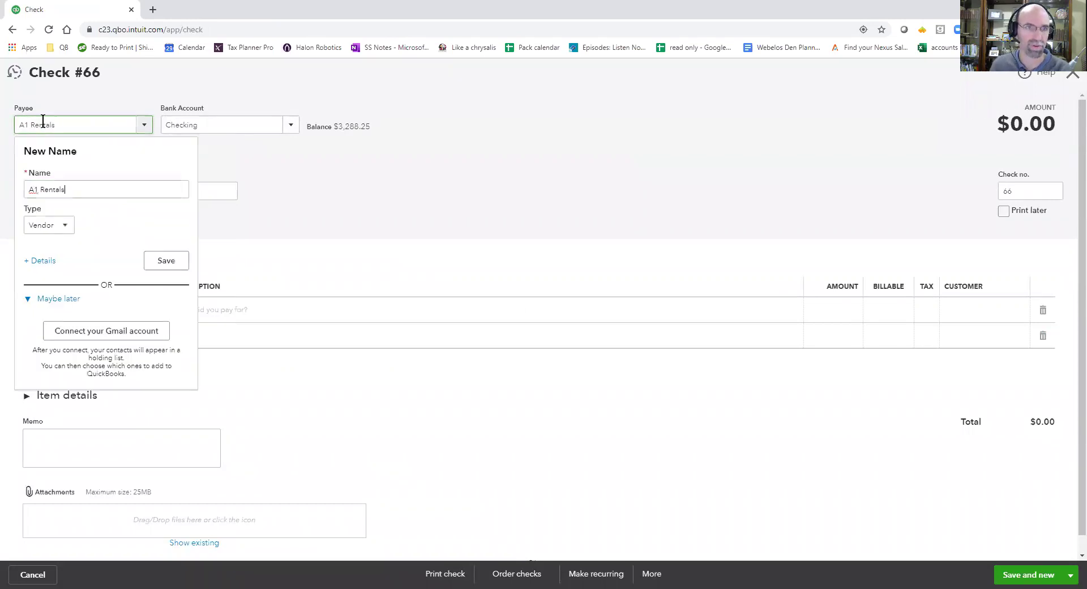
pyautogui.click(168, 262)
# - Enter a $1,200.00 Job Expenses:Equipment Rental line on the check, then save and close
pyautogui.click(124, 310)
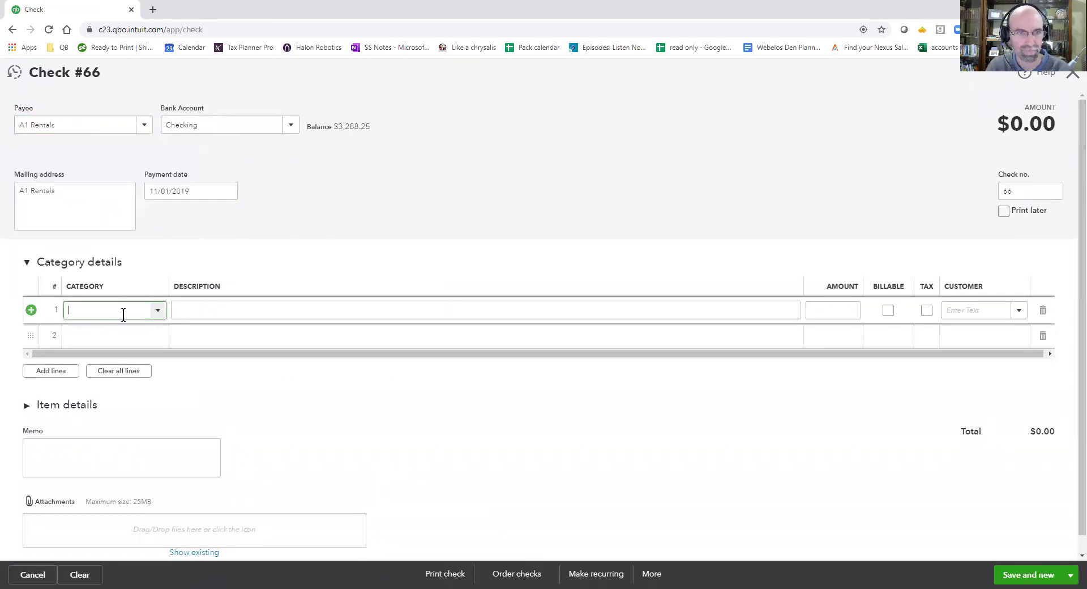
pyautogui.write('rent')
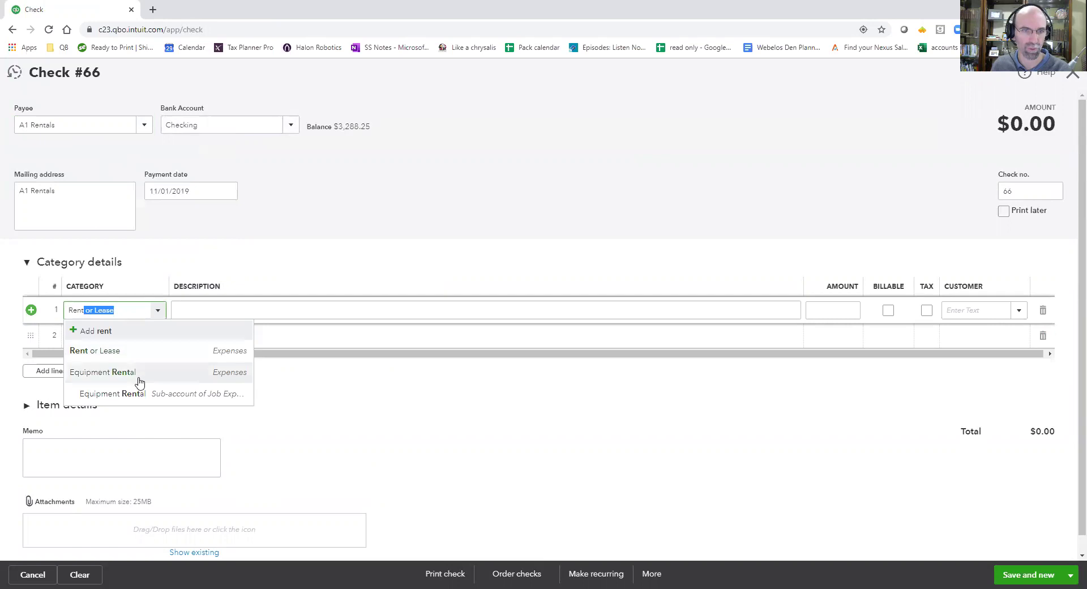
pyautogui.click(141, 393)
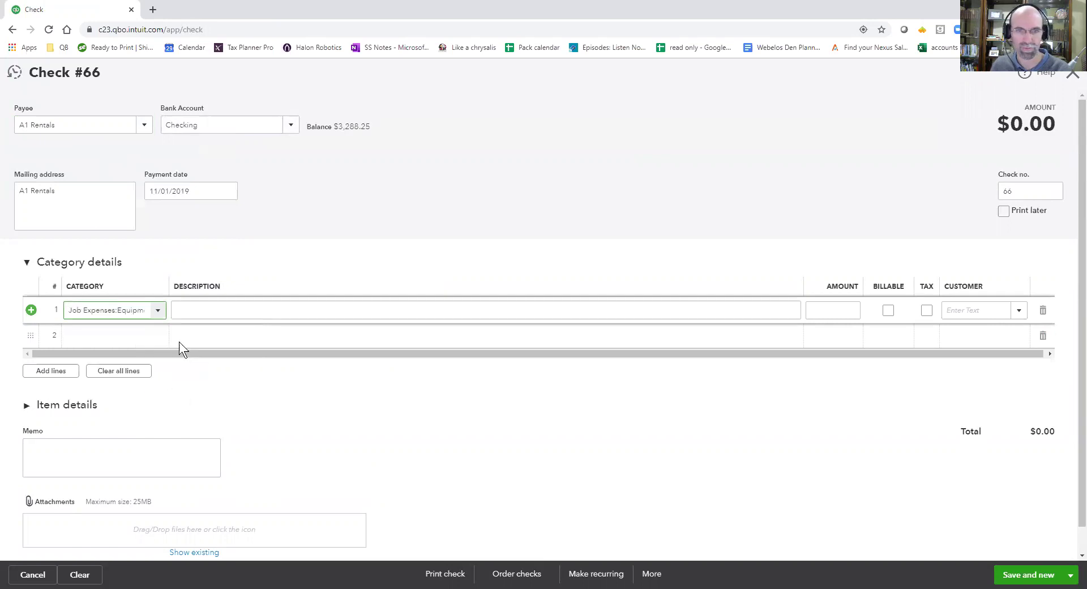
pyautogui.click(840, 310)
pyautogui.write('1200')
pyautogui.press('Tab')
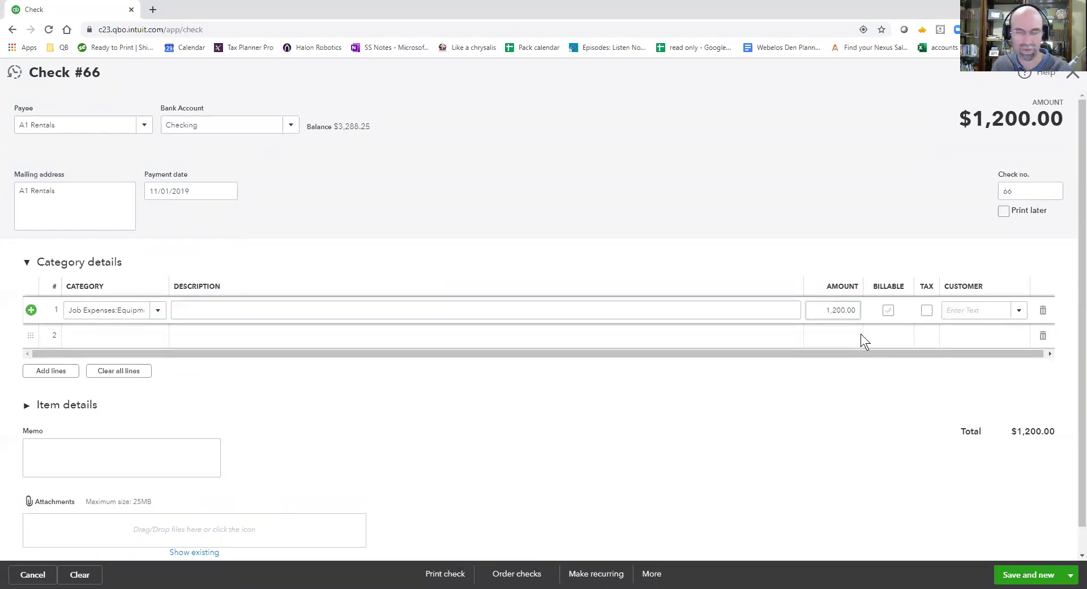
pyautogui.click(1041, 572)
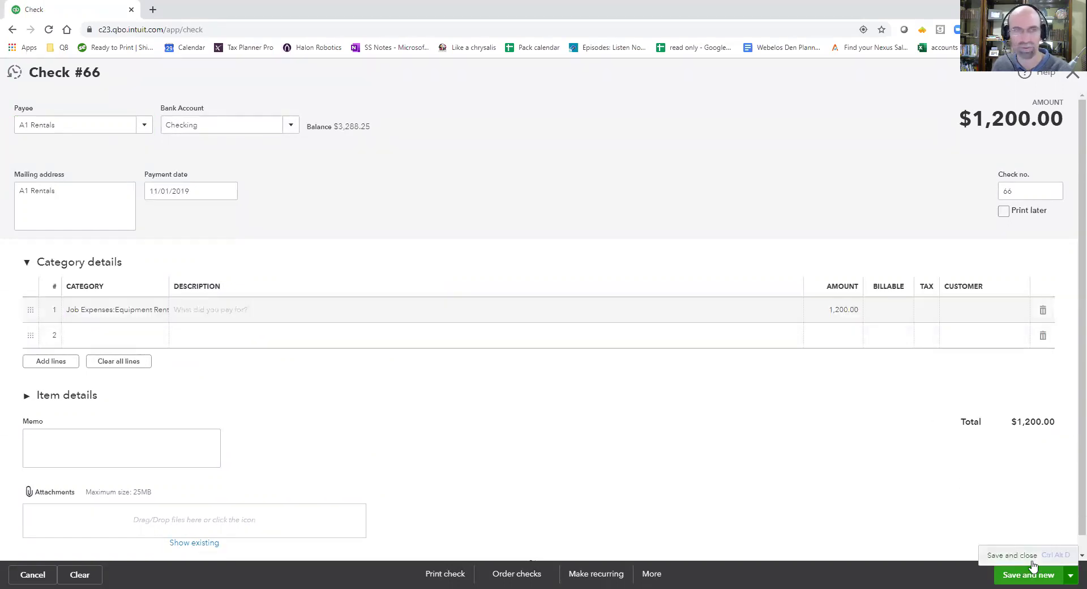
pyautogui.click(1030, 556)
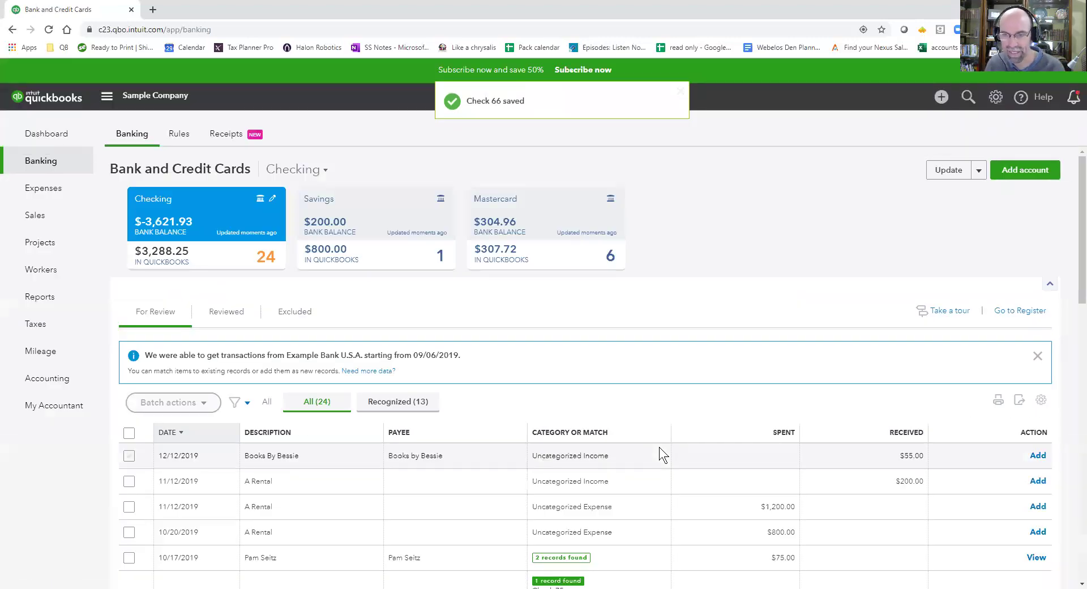
# - Match the 11/12/2019 A Rental $1,200.00 charge to the 11/01/2019 Check 66 for A1 Rentals
pyautogui.scroll(-2, 659, 447)
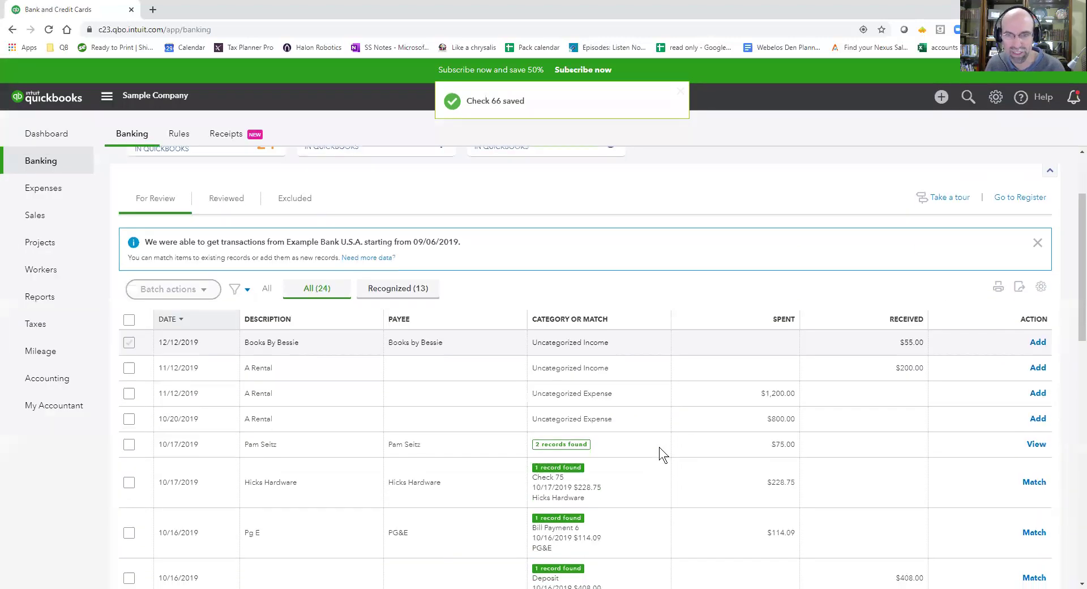
pyautogui.click(587, 396)
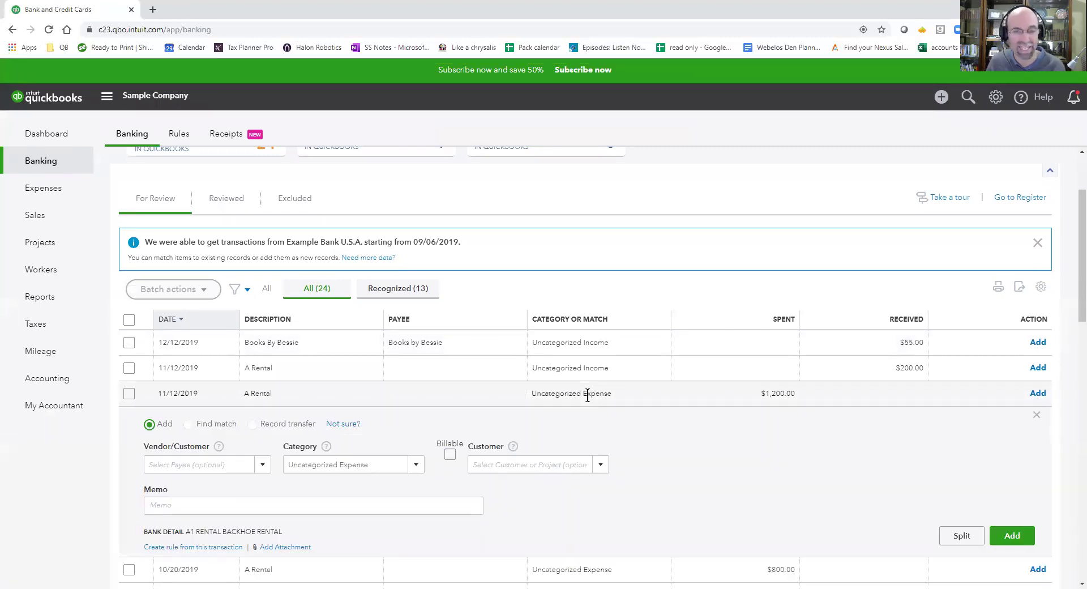
pyautogui.click(189, 425)
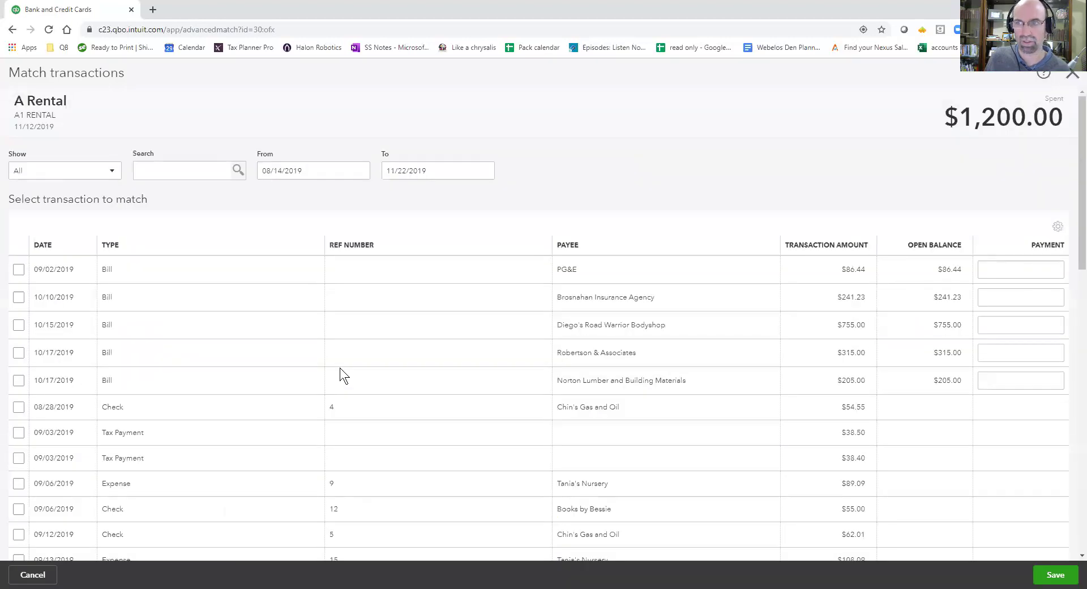
pyautogui.scroll(-14, 339, 368)
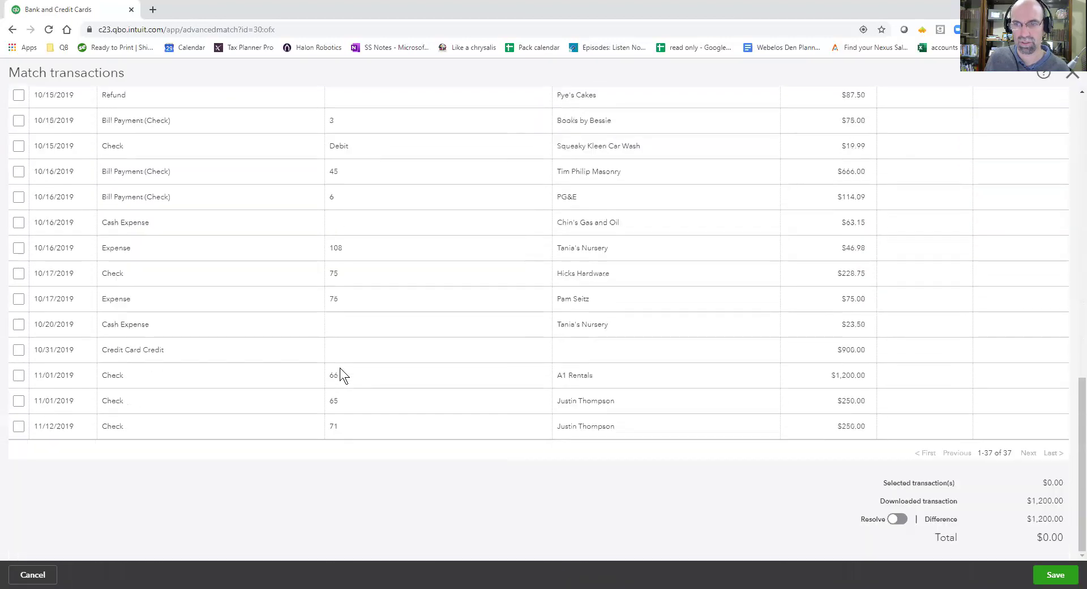
pyautogui.click(18, 374)
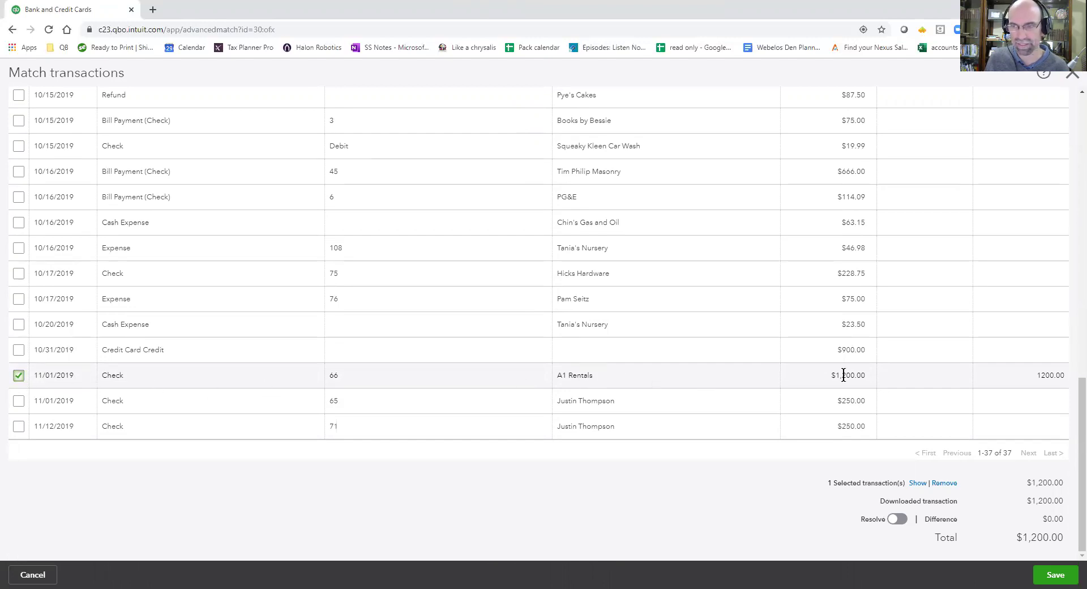
pyautogui.click(1055, 574)
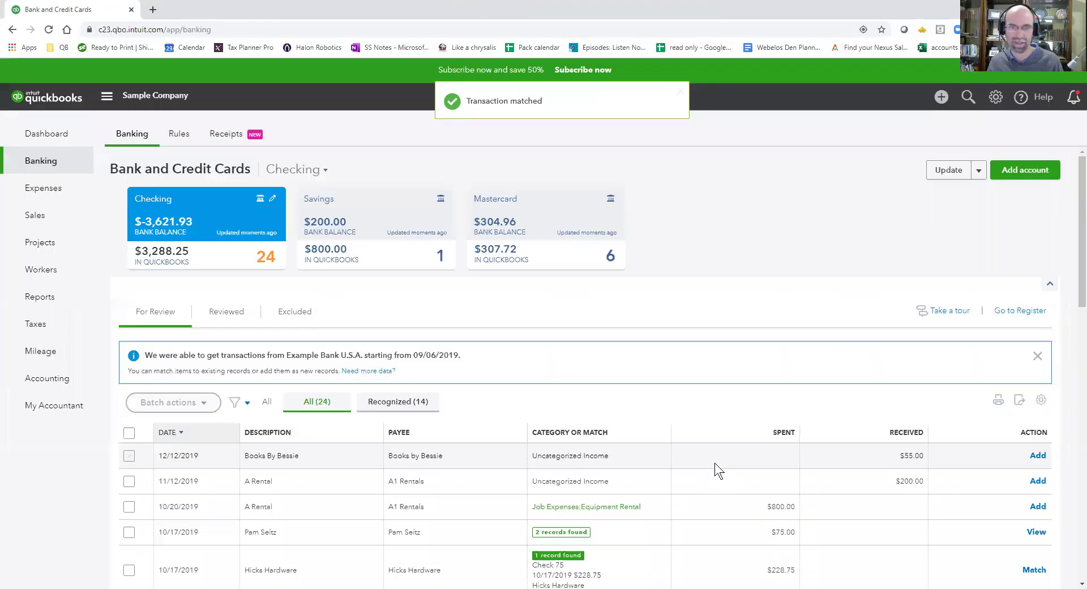
# - Open Check 66 from the Checking register, view its online banking match, then close it
pyautogui.scroll(-1, 715, 463)
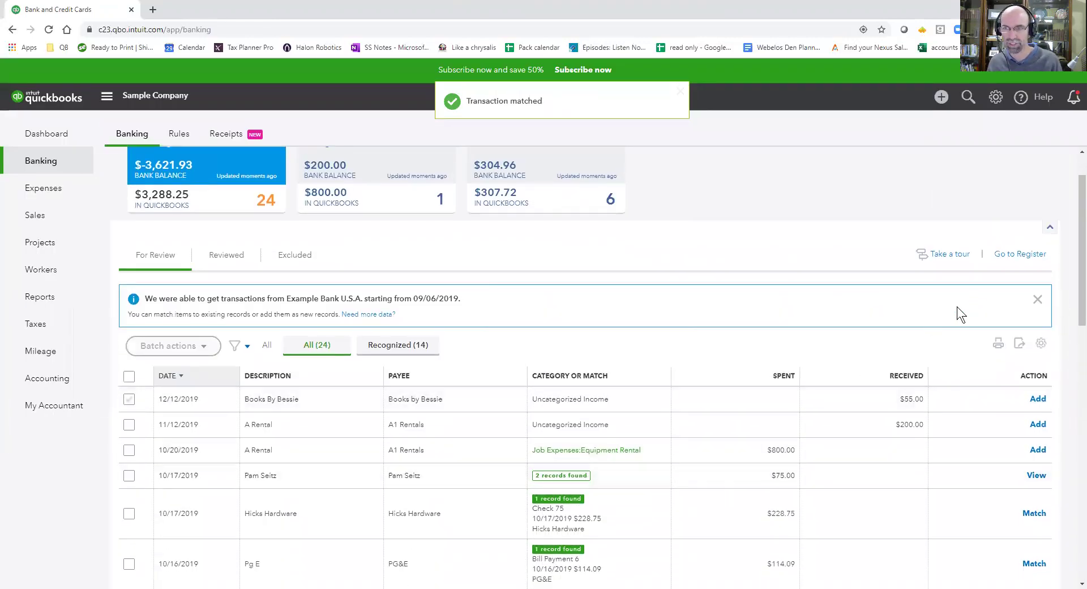
pyautogui.click(1006, 253)
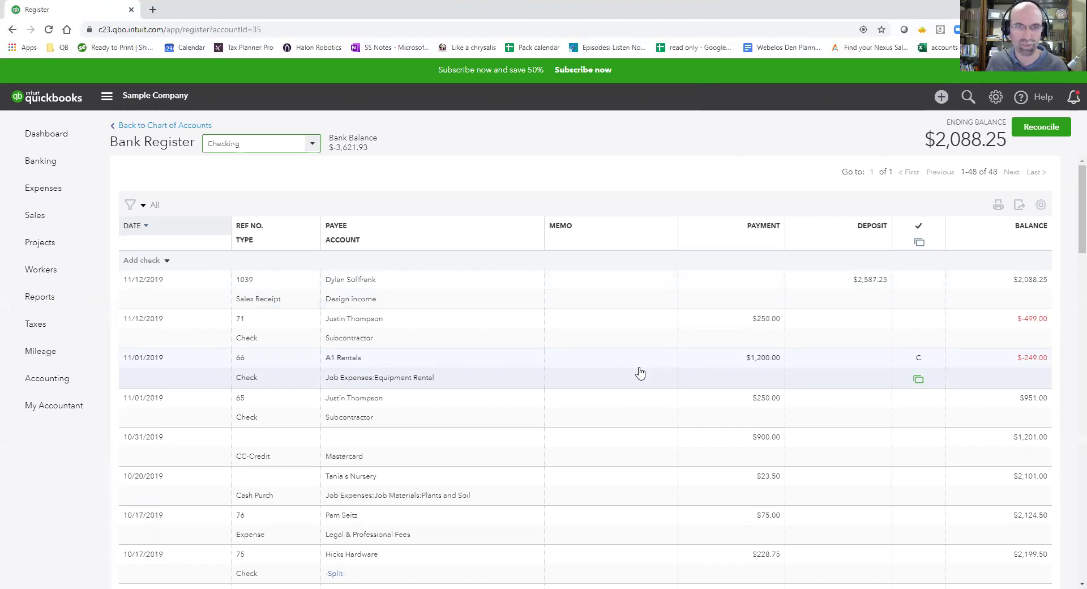
pyautogui.click(640, 371)
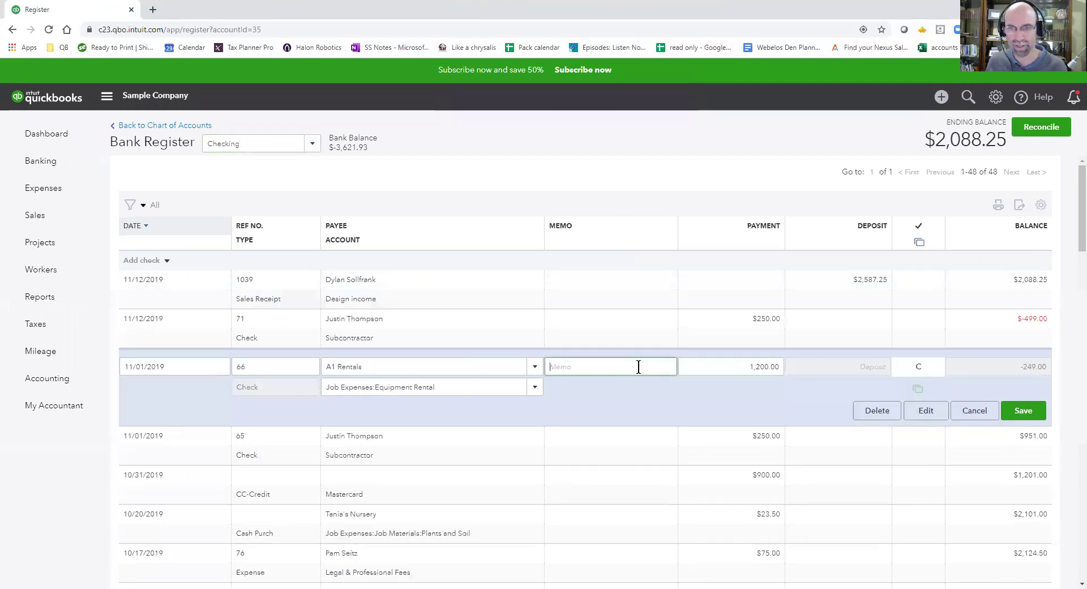
pyautogui.click(911, 415)
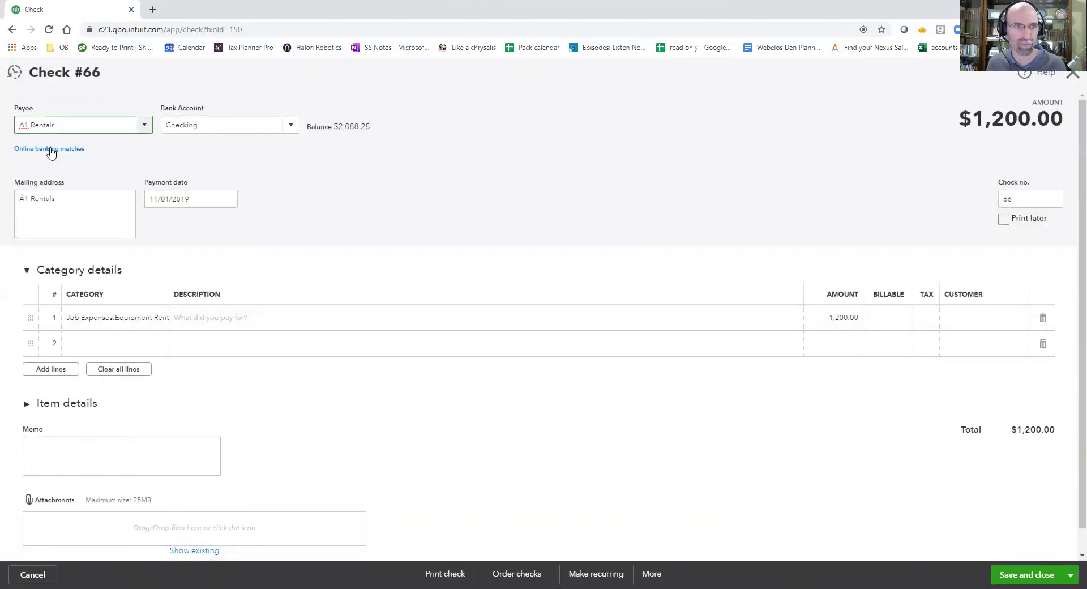
pyautogui.click(51, 150)
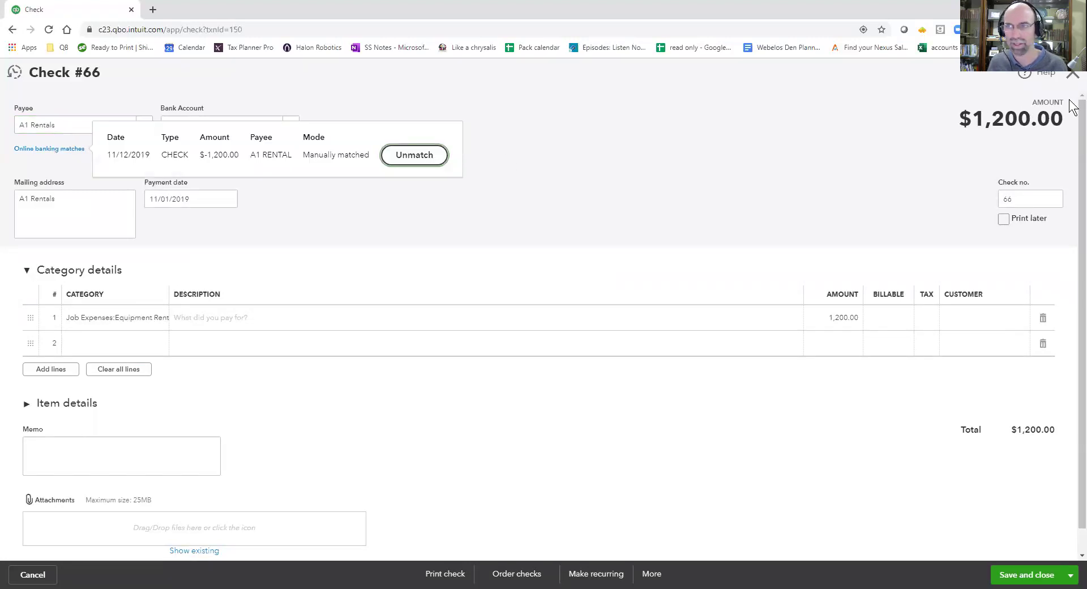
pyautogui.click(414, 155)
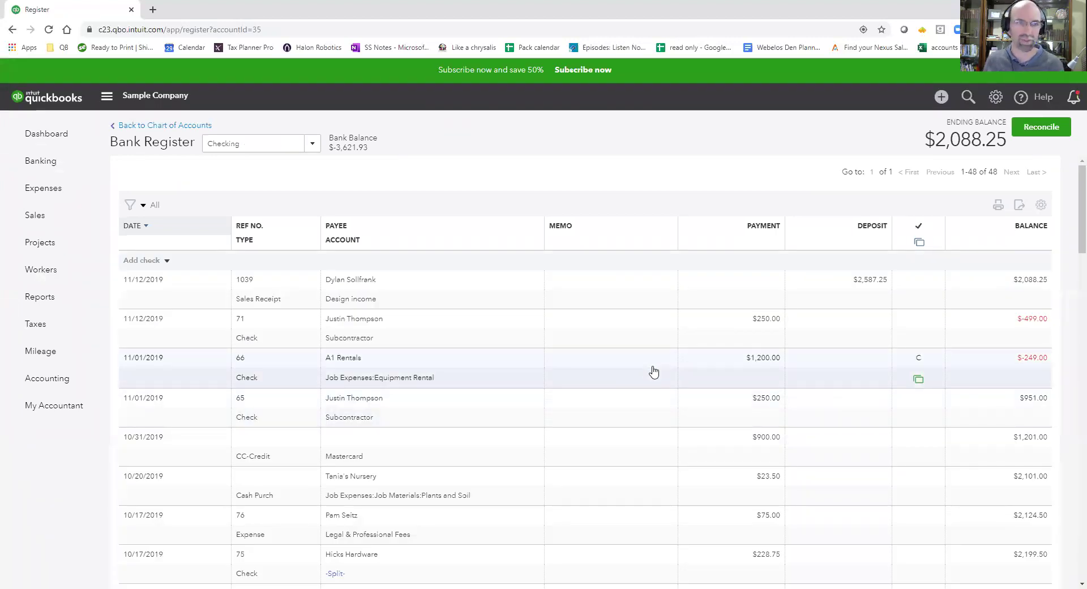
# - Undo the A Rental -$1,200.00 match on the Reviewed tab and return to For Review
pyautogui.click(41, 161)
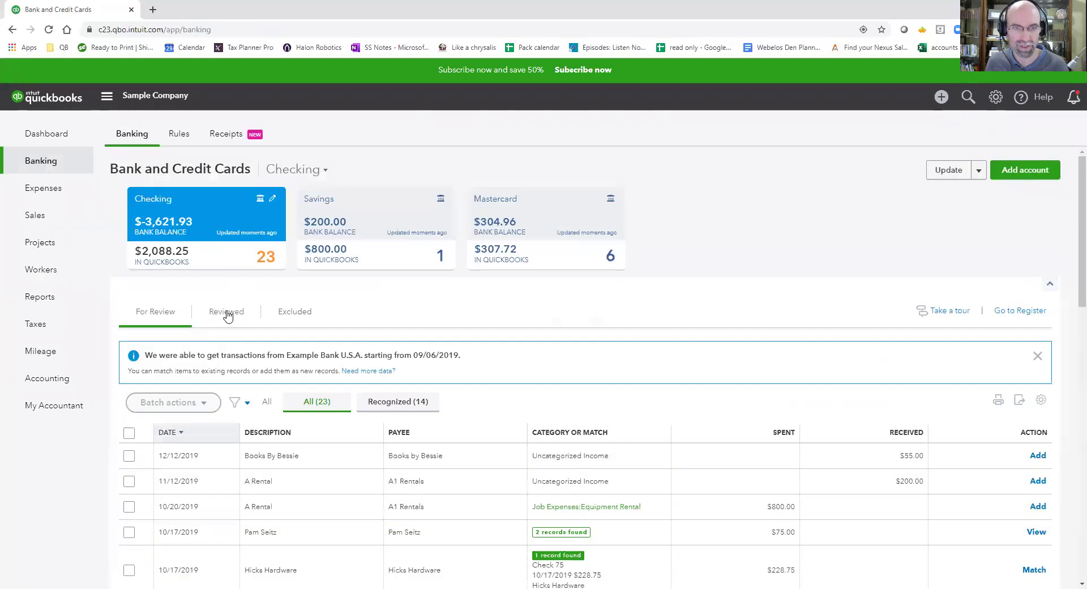
pyautogui.click(229, 315)
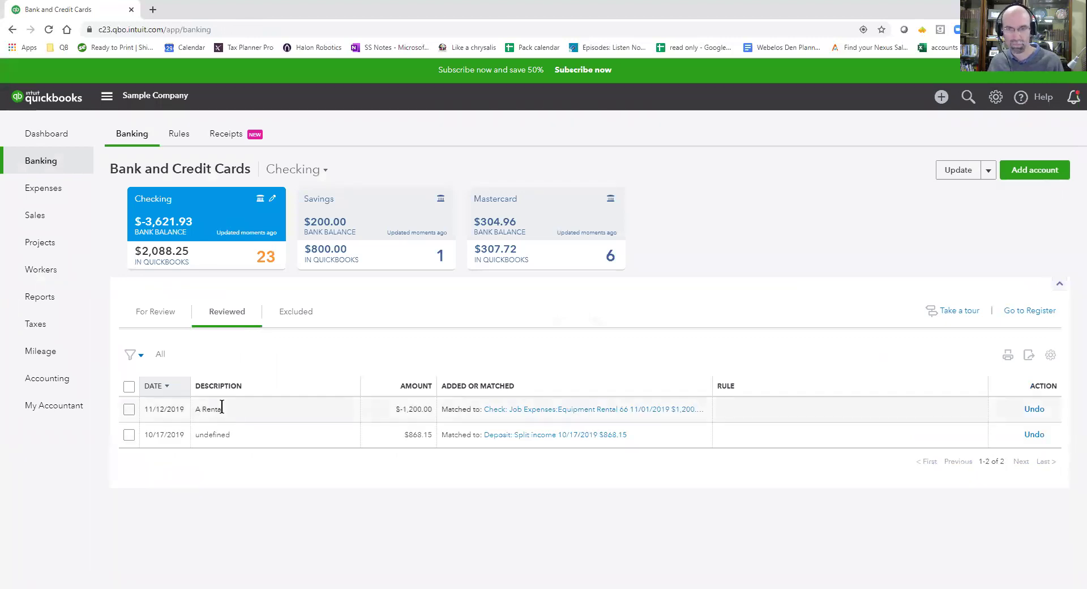
pyautogui.click(1033, 409)
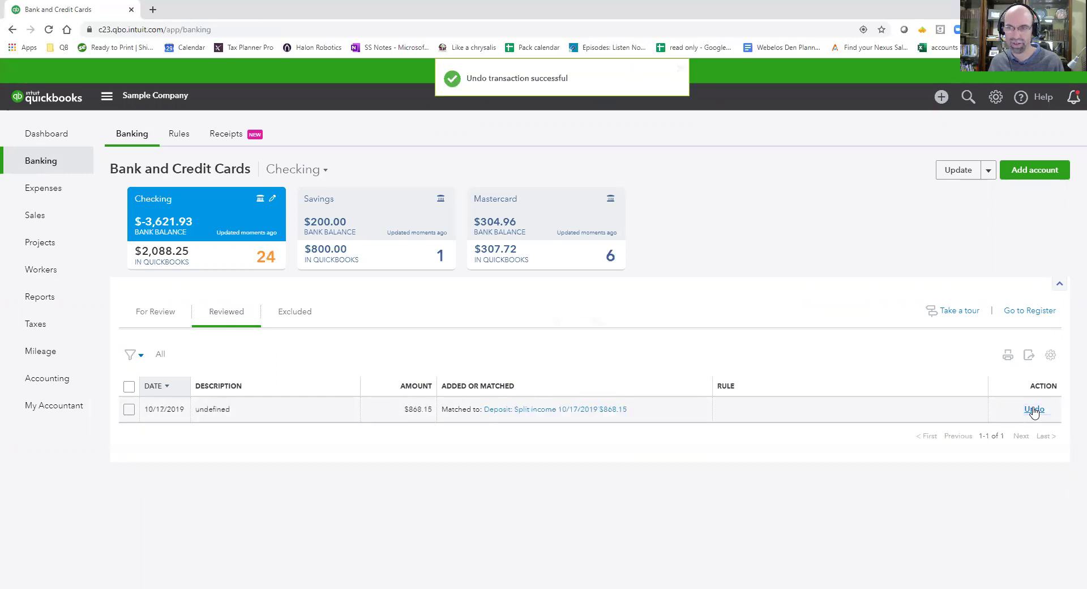
pyautogui.click(150, 315)
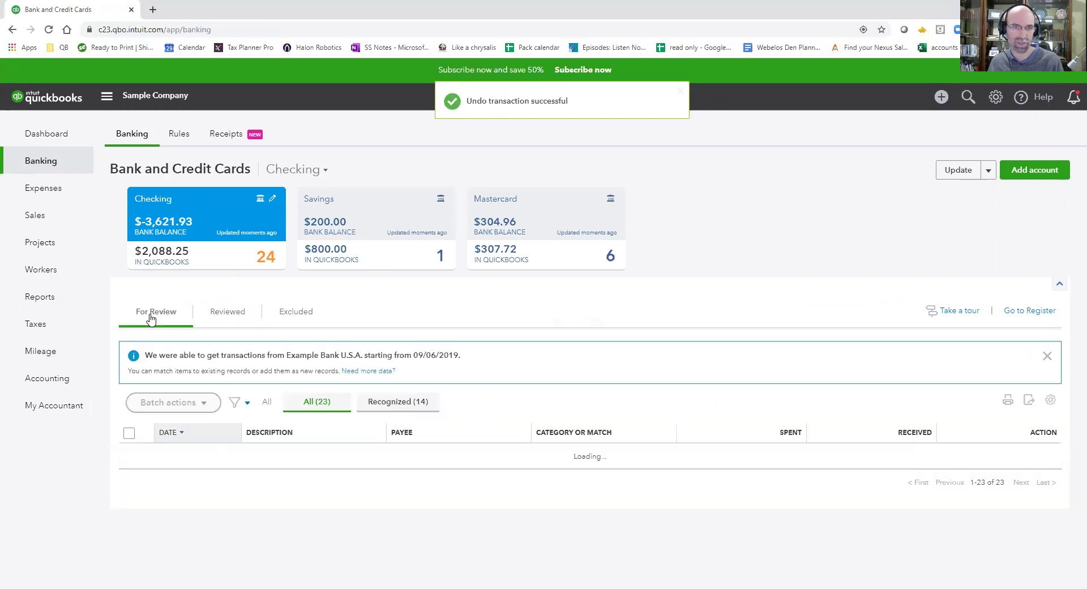
pyautogui.scroll(-2, 365, 486)
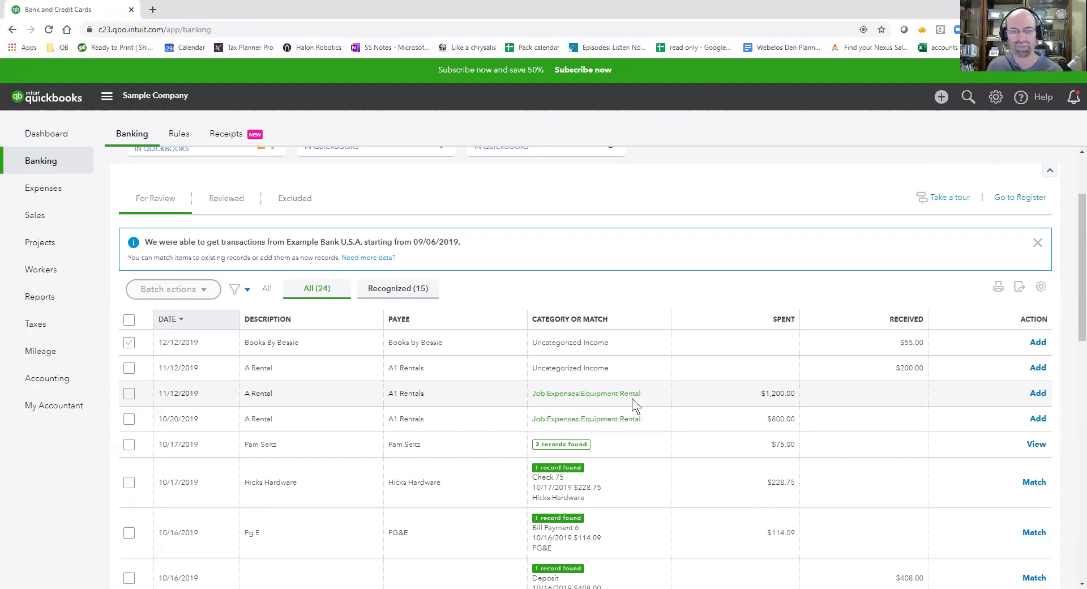
pyautogui.scroll(2, 632, 398)
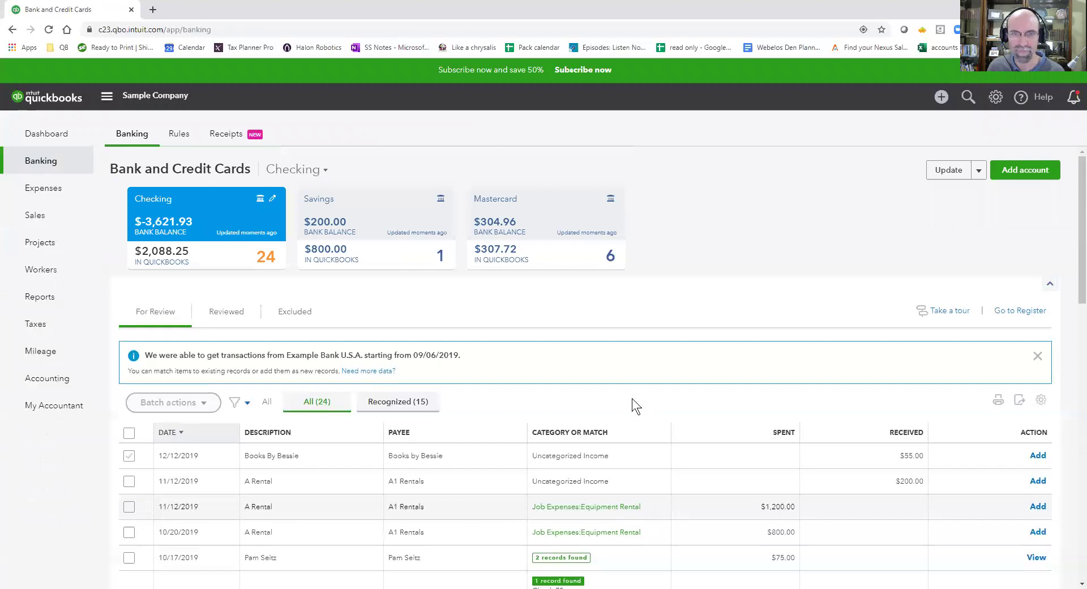